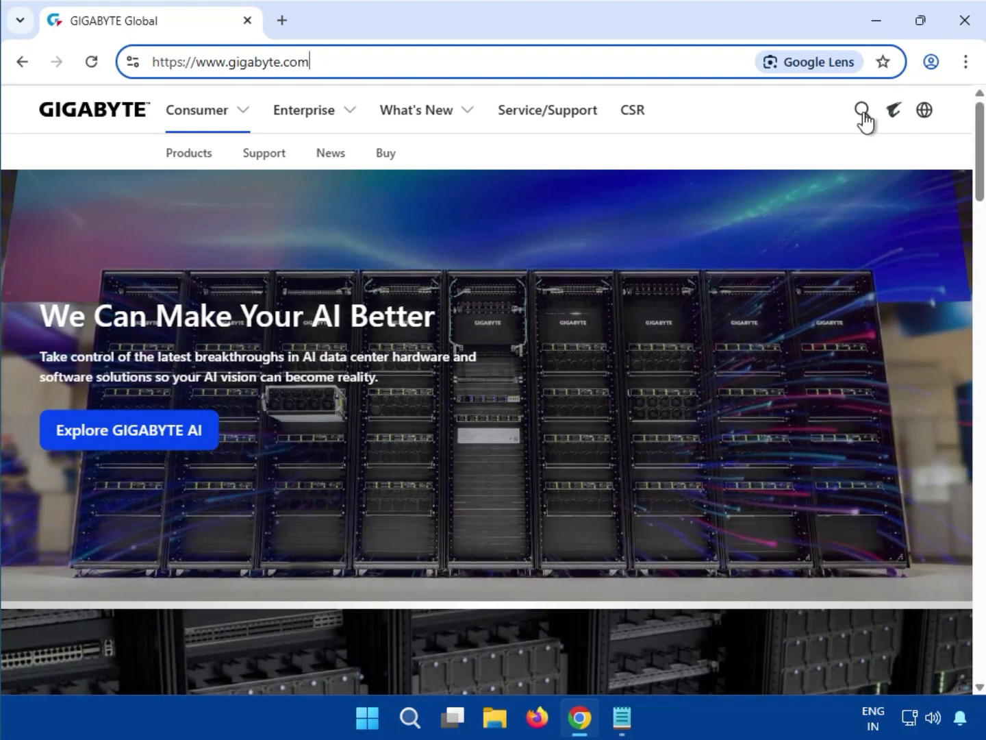
- Search the GIGABYTE site for "Z790 AORUS MASTER" and filter the results to products
click(862, 112)
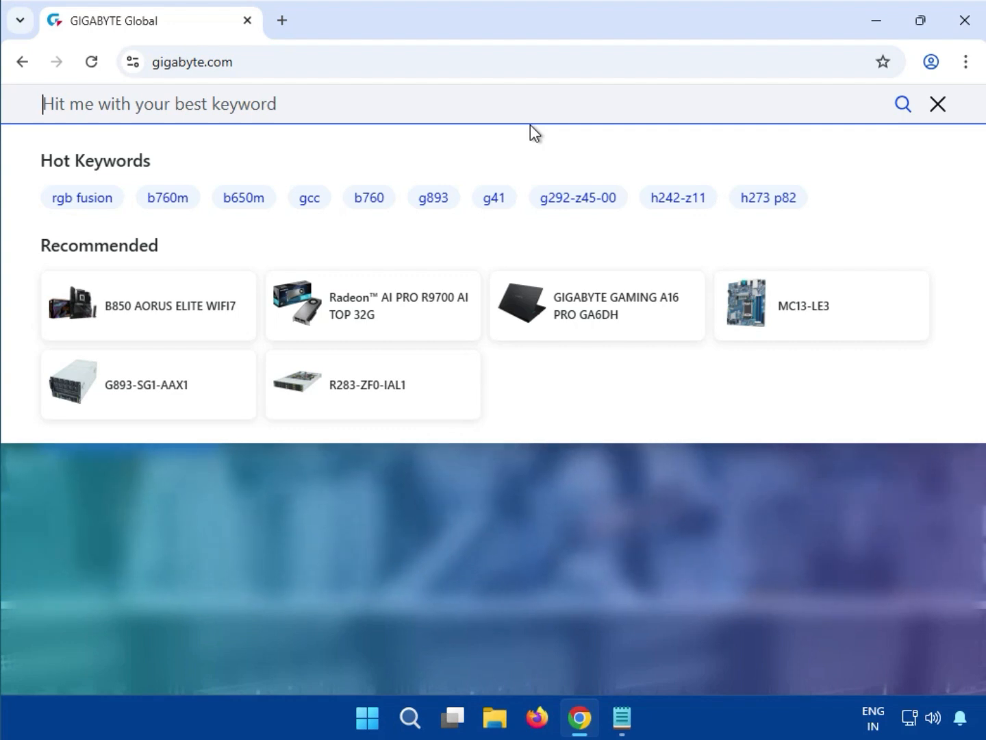
text(Z790 AORUS MASTER)
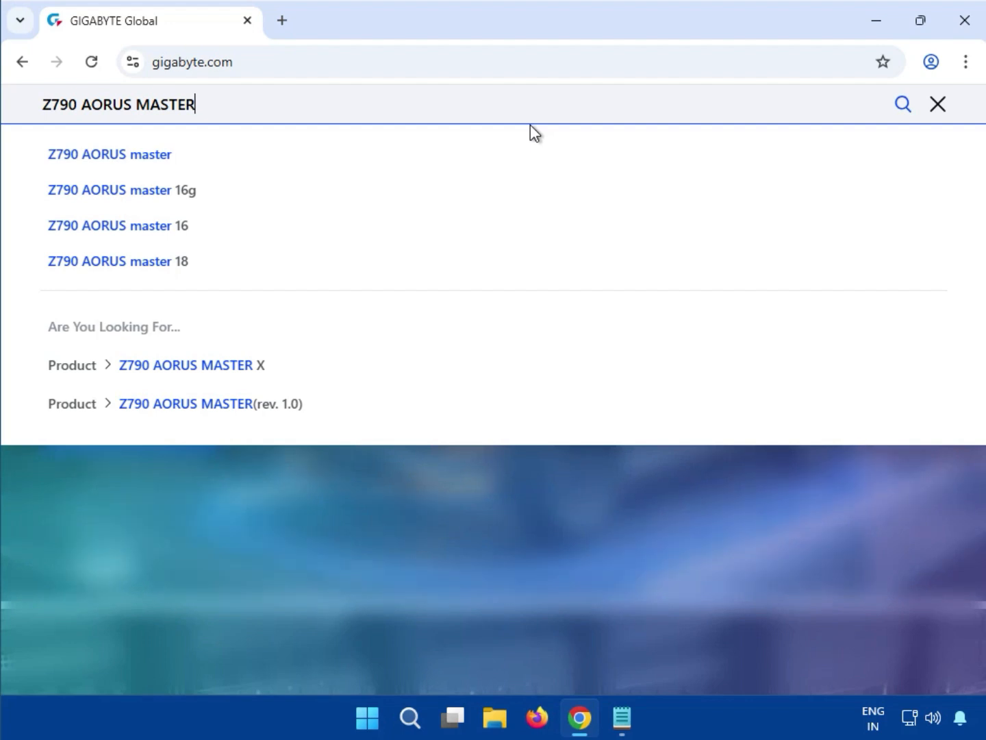
key(Return)
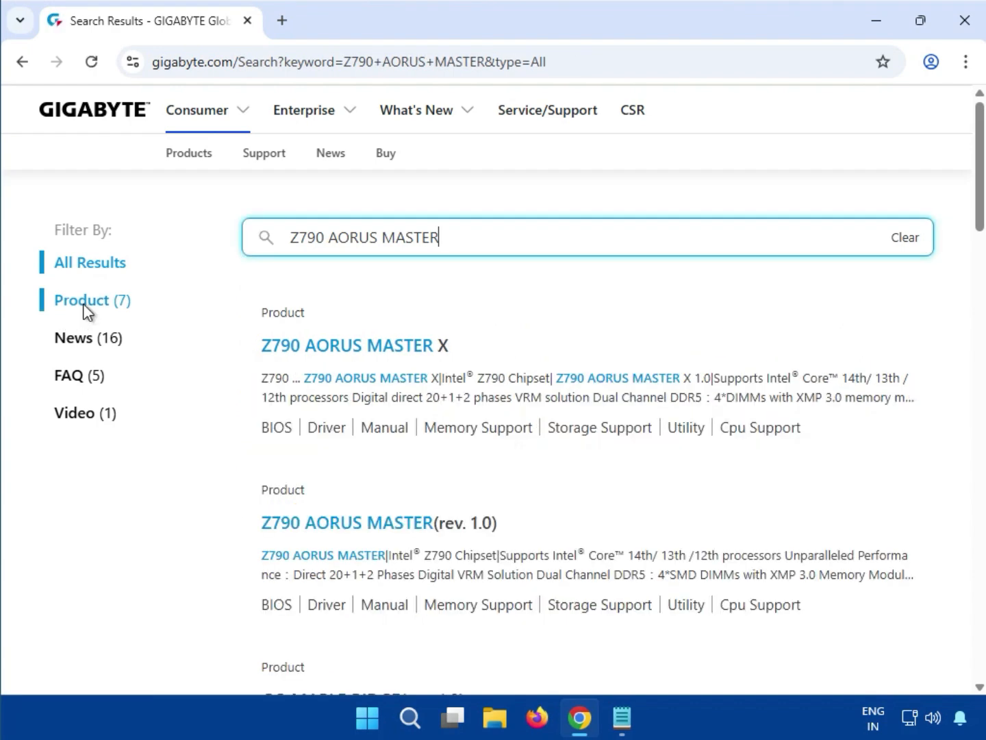
click(85, 307)
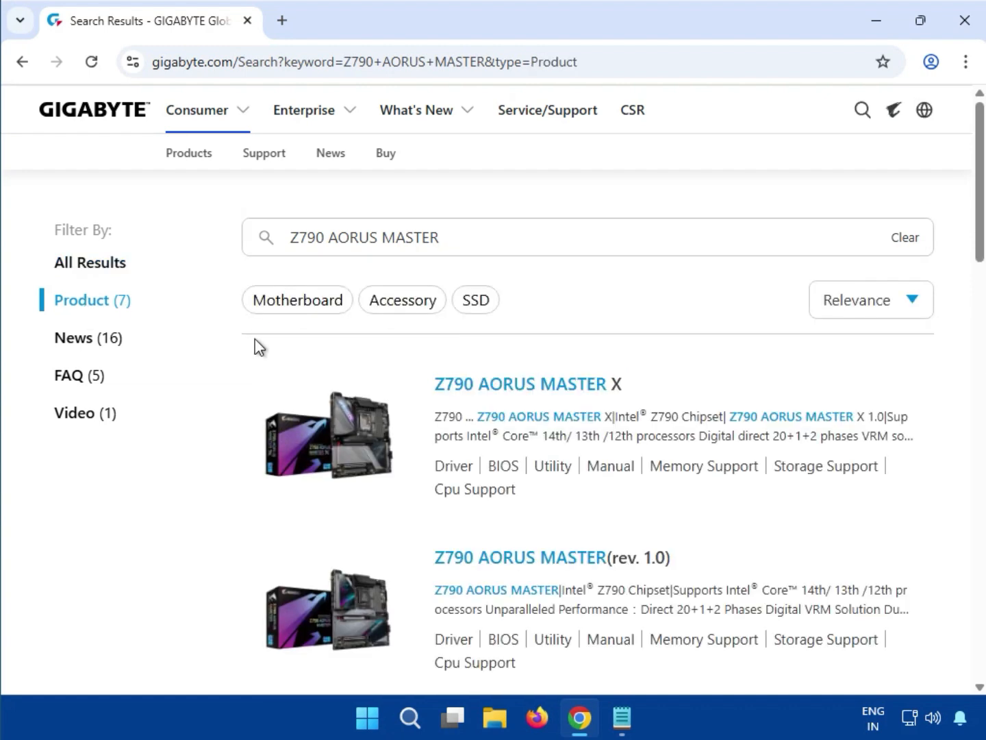
- Look through the product results and open the Z790 AORUS MASTER (rev. 1.0) motherboard page
scroll(579, 558, down, 5)
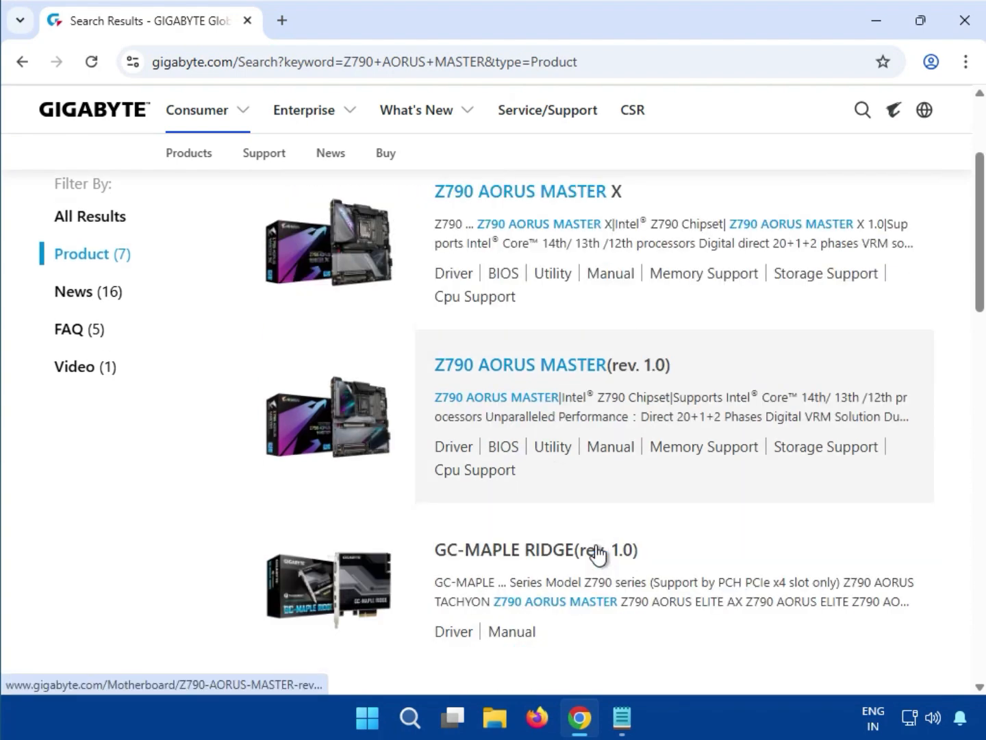
scroll(599, 555, down, 7)
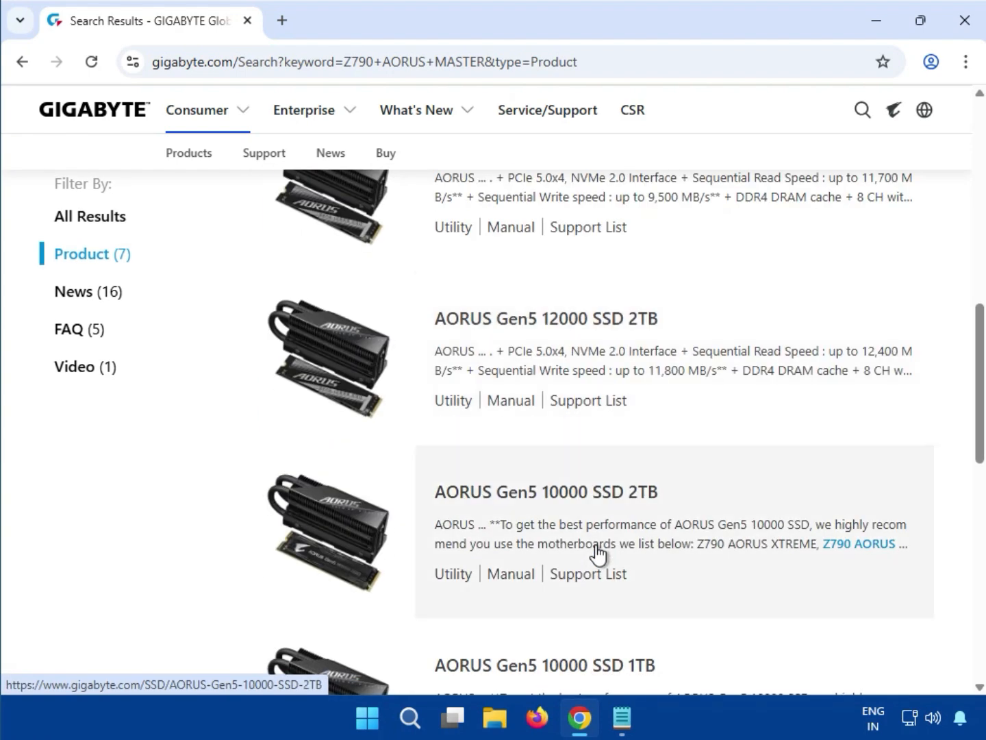
scroll(598, 555, up, 9)
scroll(598, 556, up, 3)
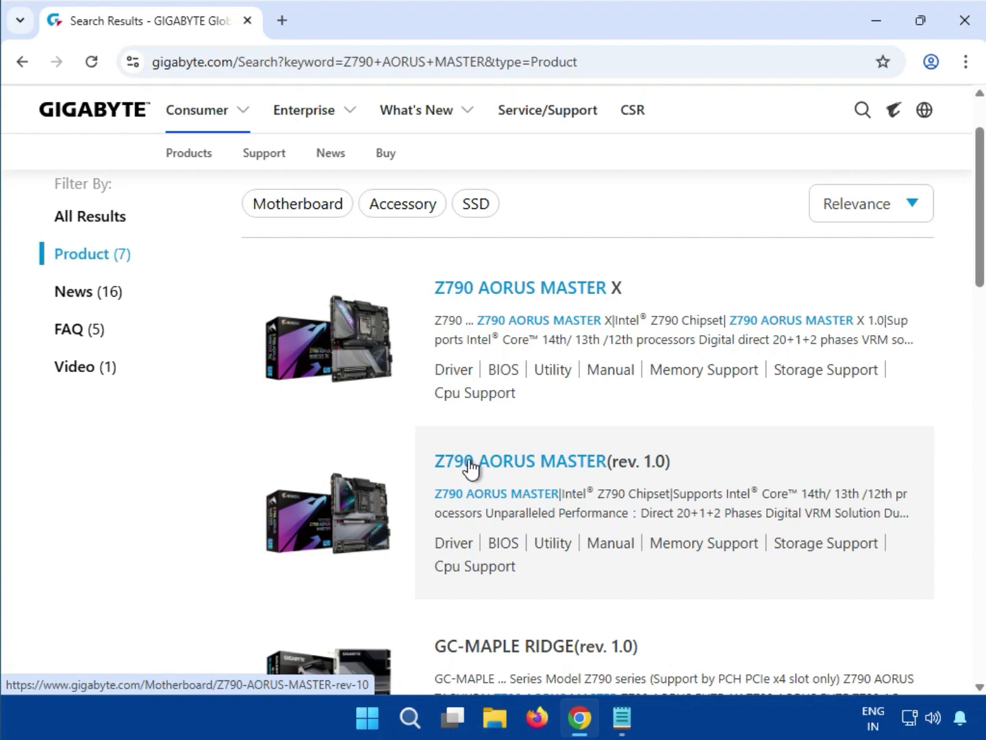
click(469, 460)
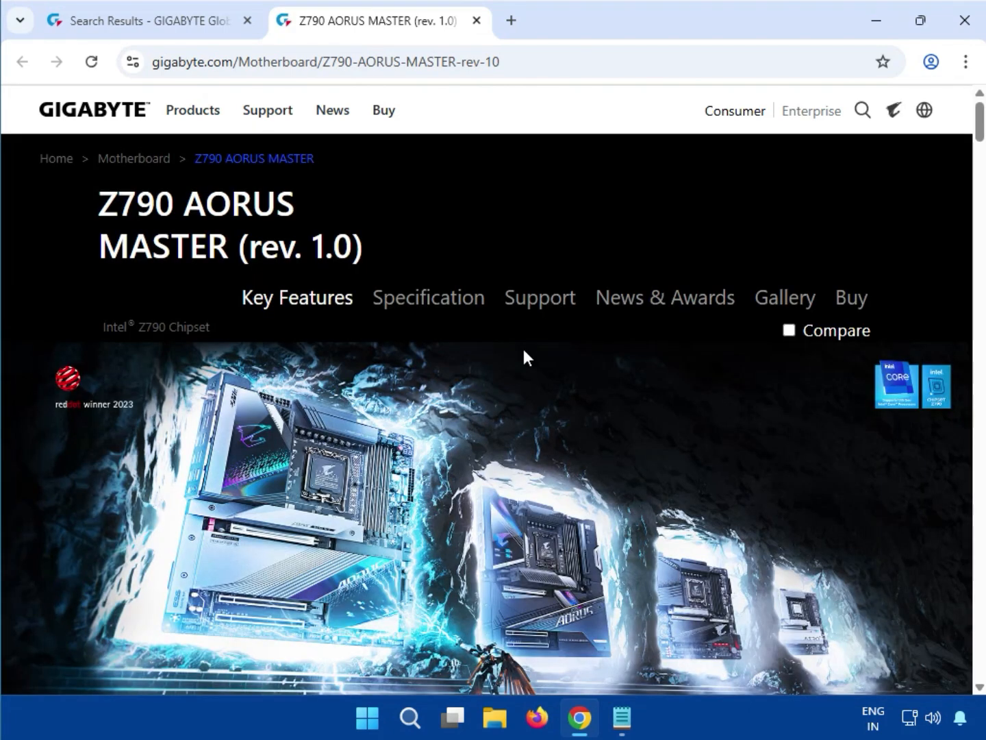
- Open the motherboard's support downloads and set the driver OS to Windows 11 64bit
click(527, 311)
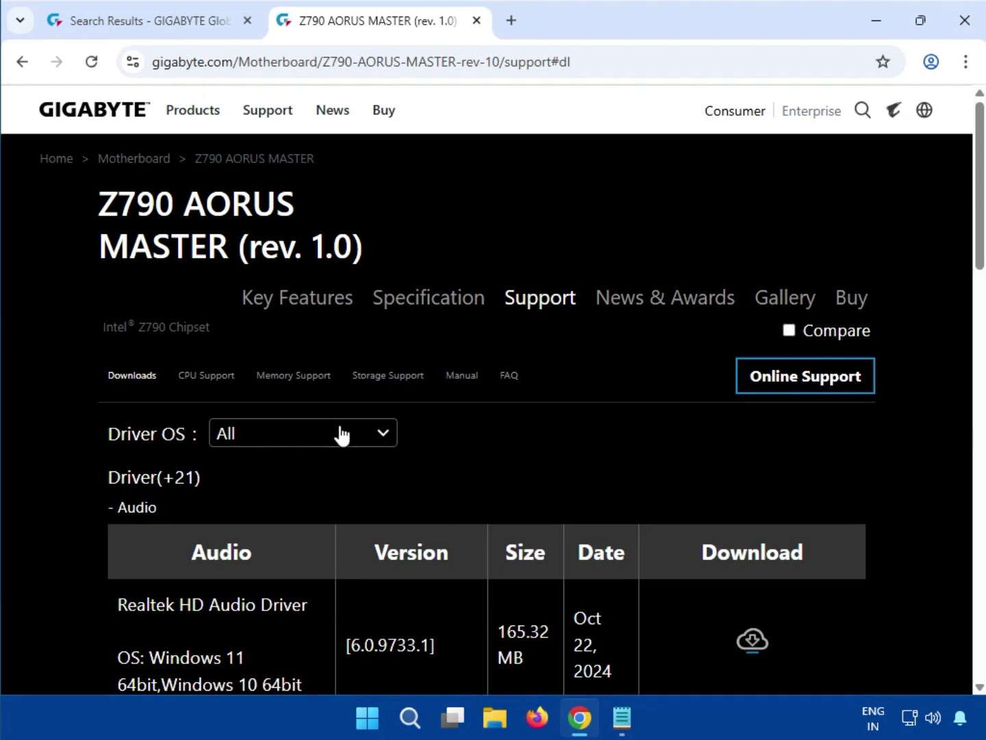
click(341, 428)
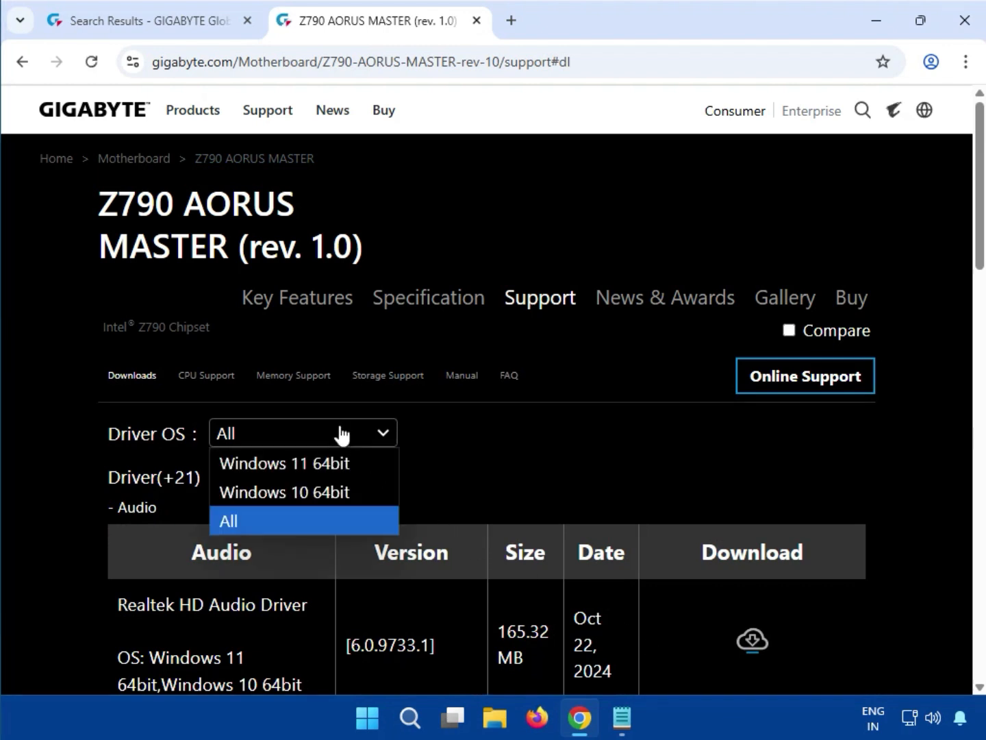
click(348, 473)
- Download the Realtek HD Audio Driver, version 6.0.9733.1, from the Audio drivers
scroll(346, 470, down, 5)
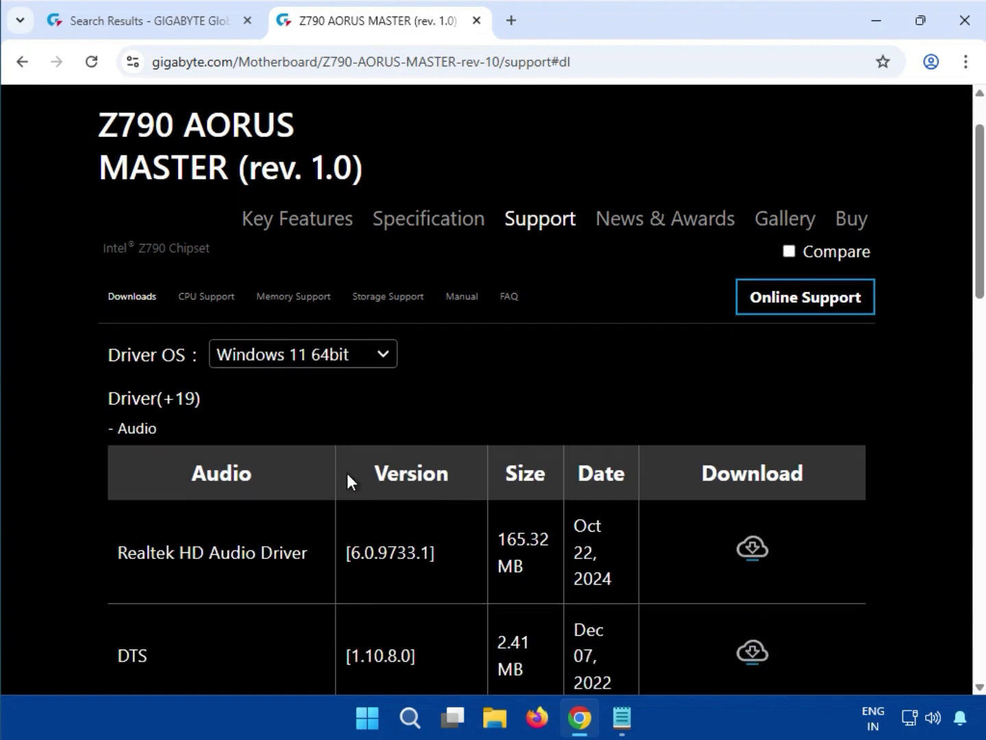
scroll(272, 488, up, 1)
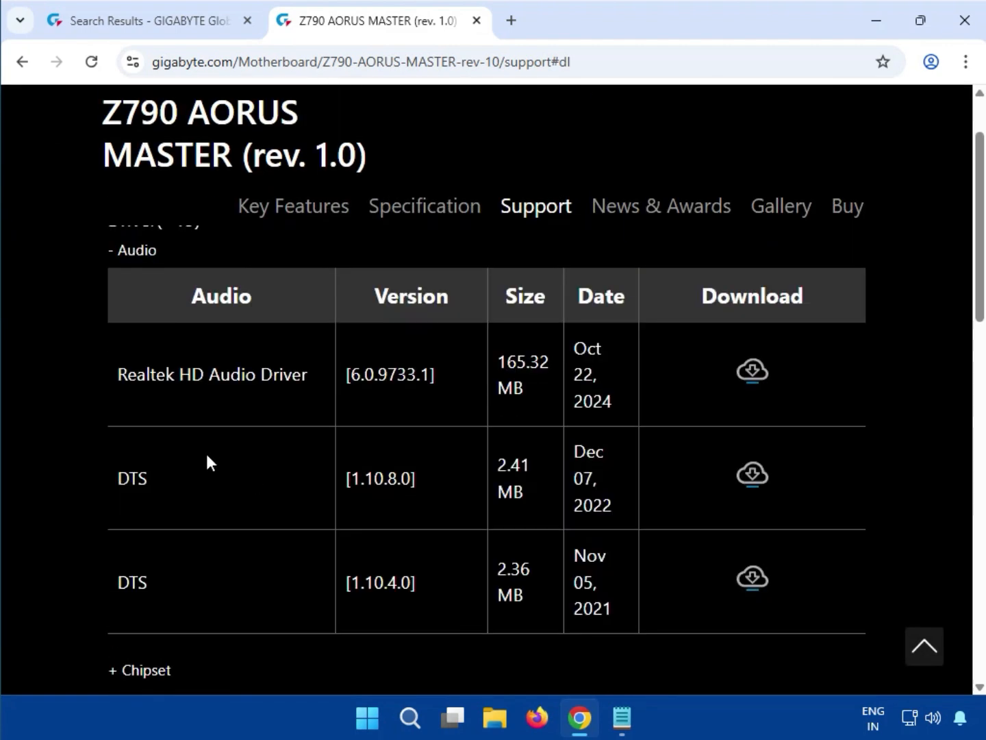
scroll(206, 454, up, 3)
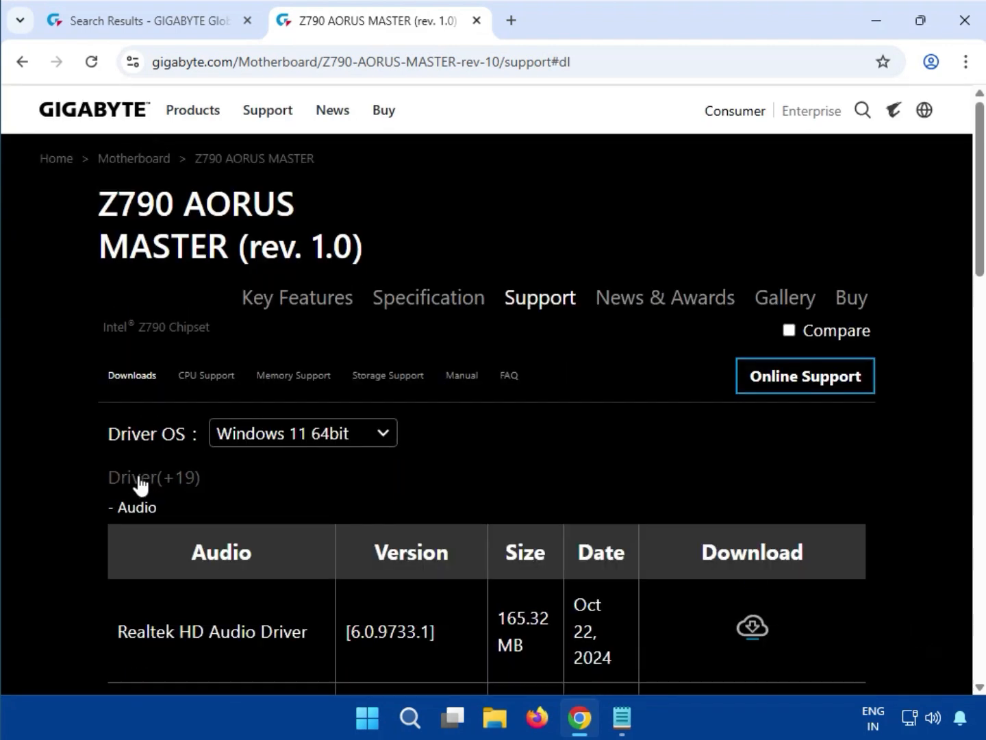
drag(157, 507, 120, 510)
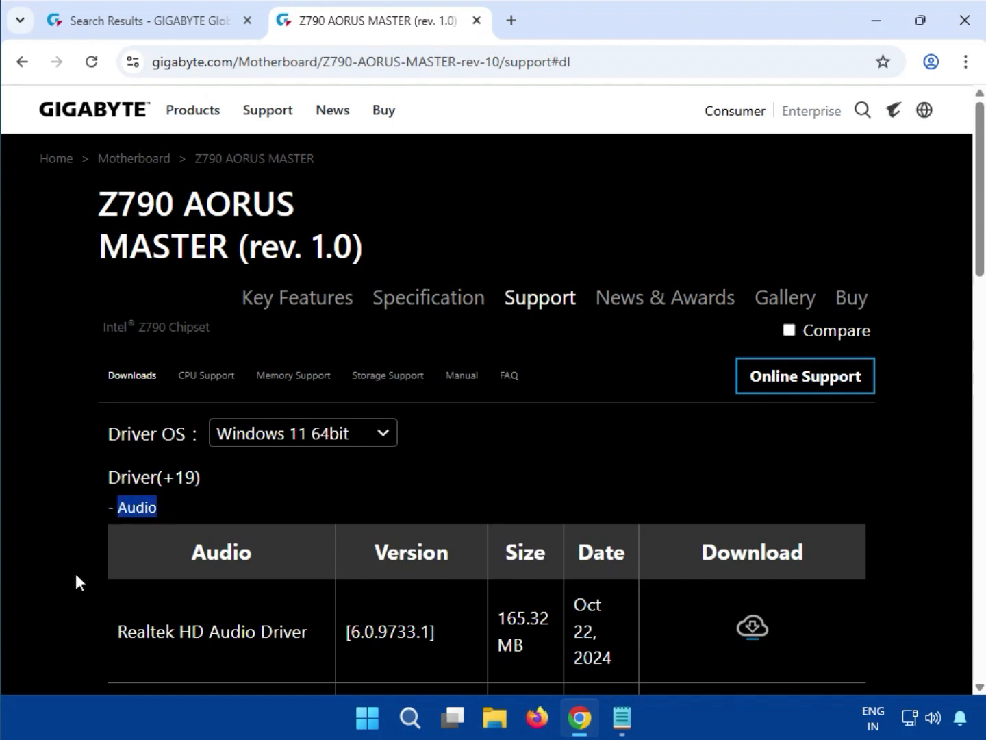
scroll(182, 637, down, 1)
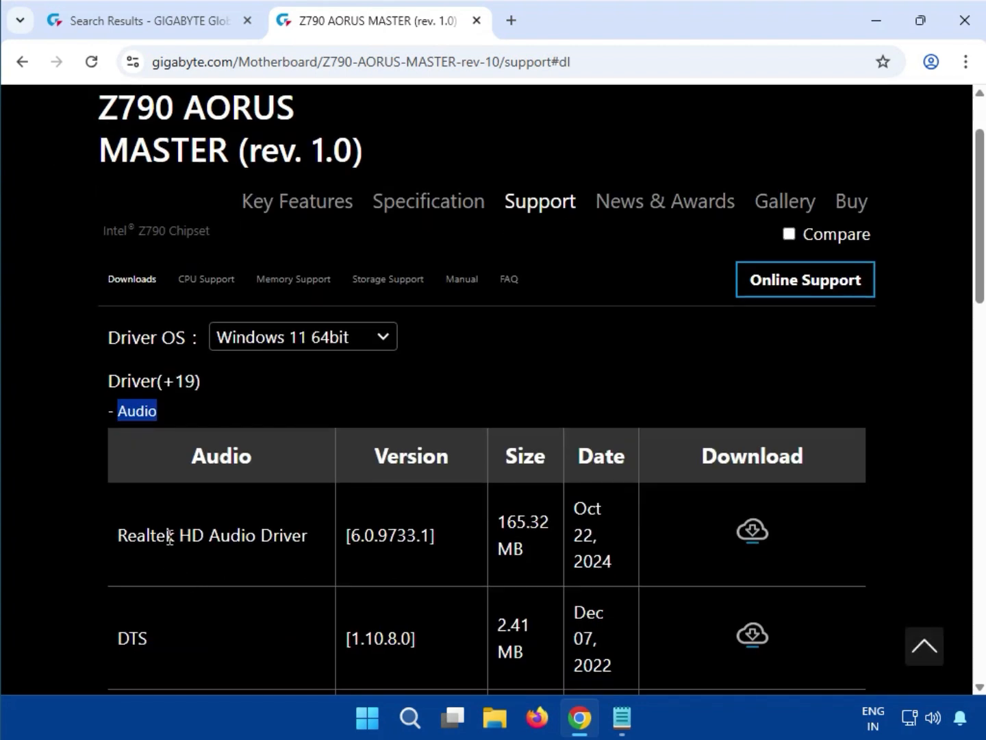
drag(170, 537, 363, 555)
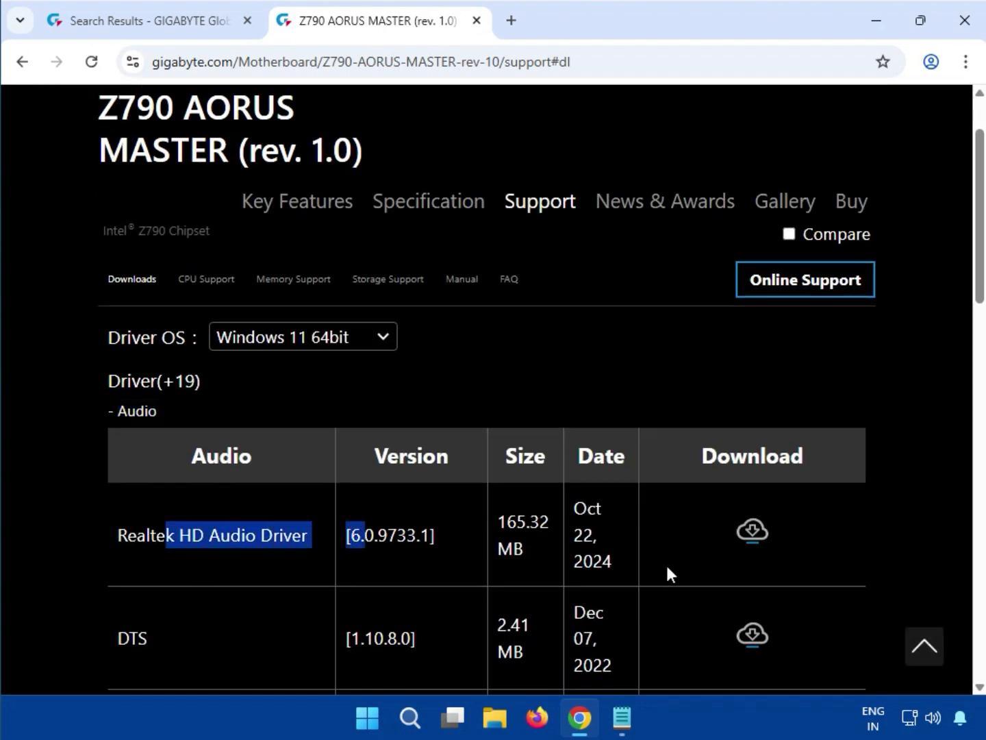
click(754, 541)
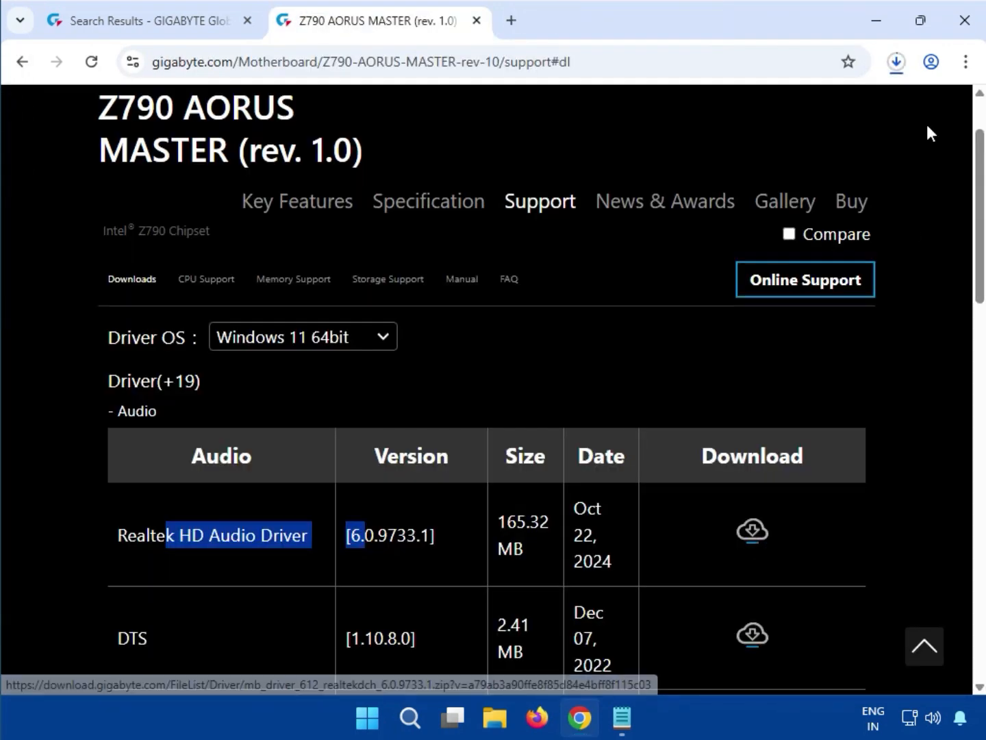
- Check the audio driver's download progress and open the finished mb_driver_612_realtekdch_6.0.9733.1 archive
click(898, 63)
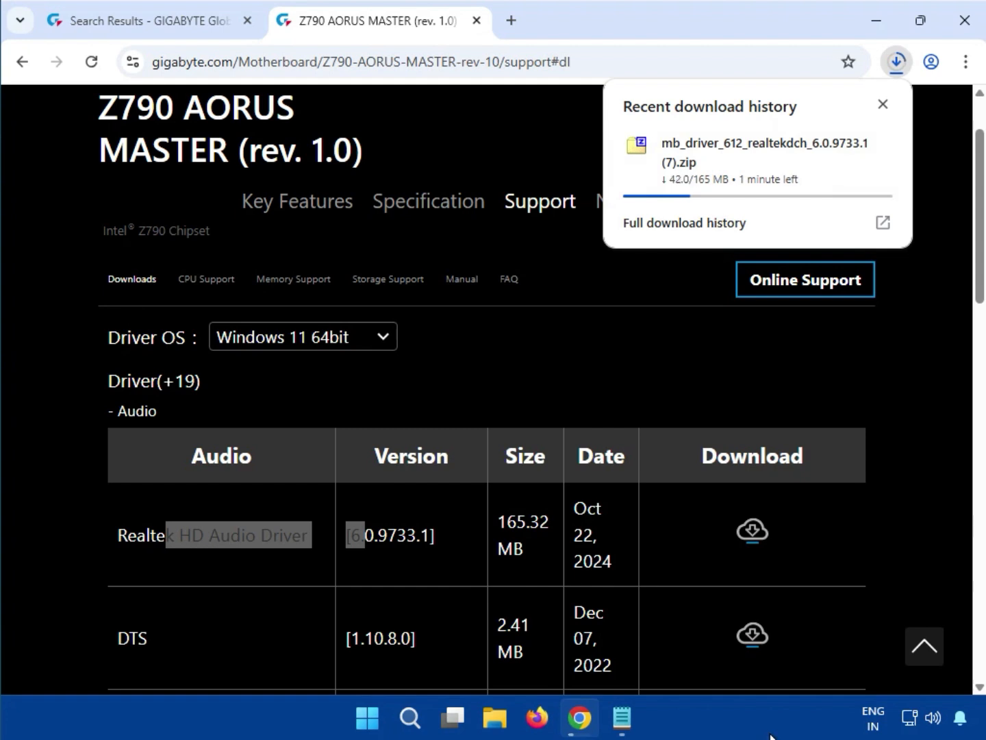
mouse_move(580, 718)
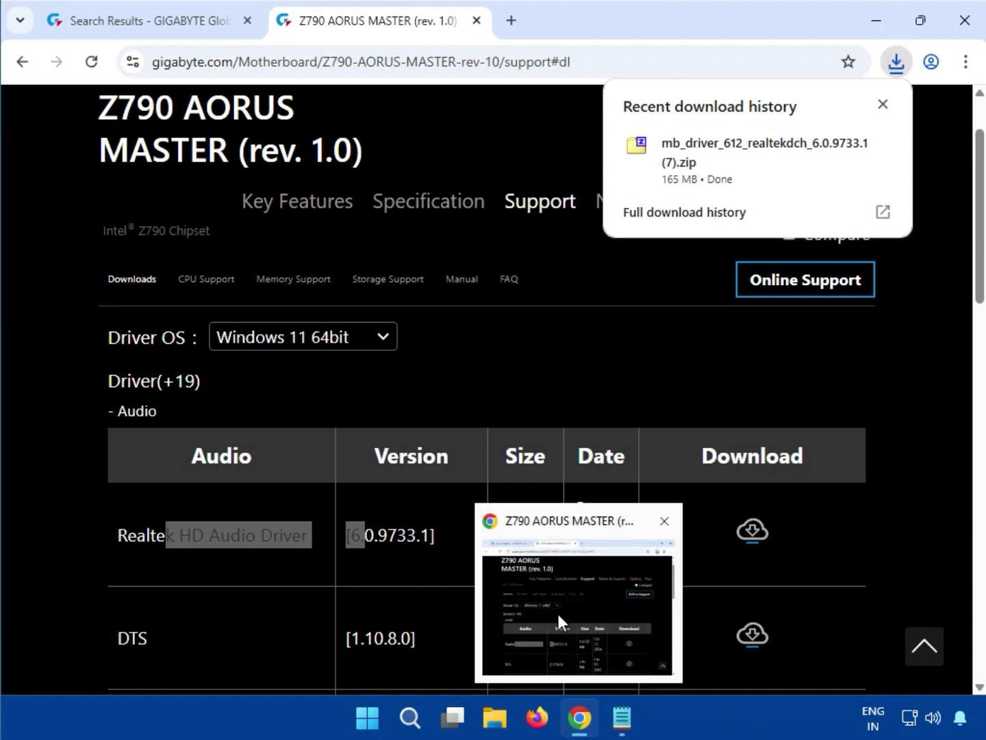
click(565, 592)
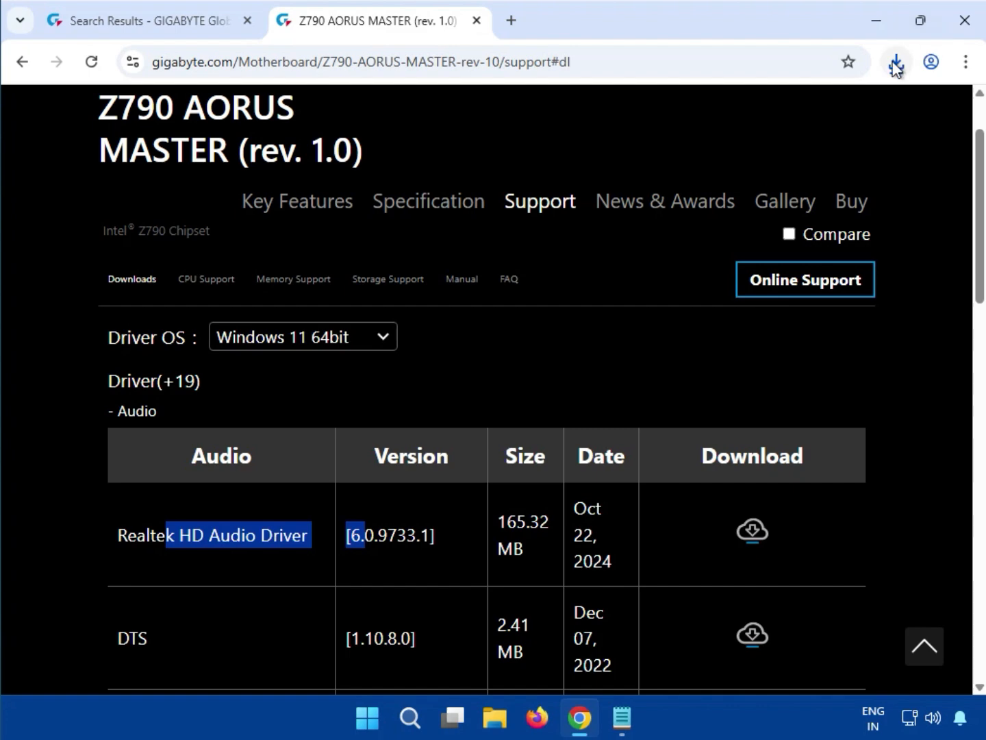
click(896, 62)
click(731, 144)
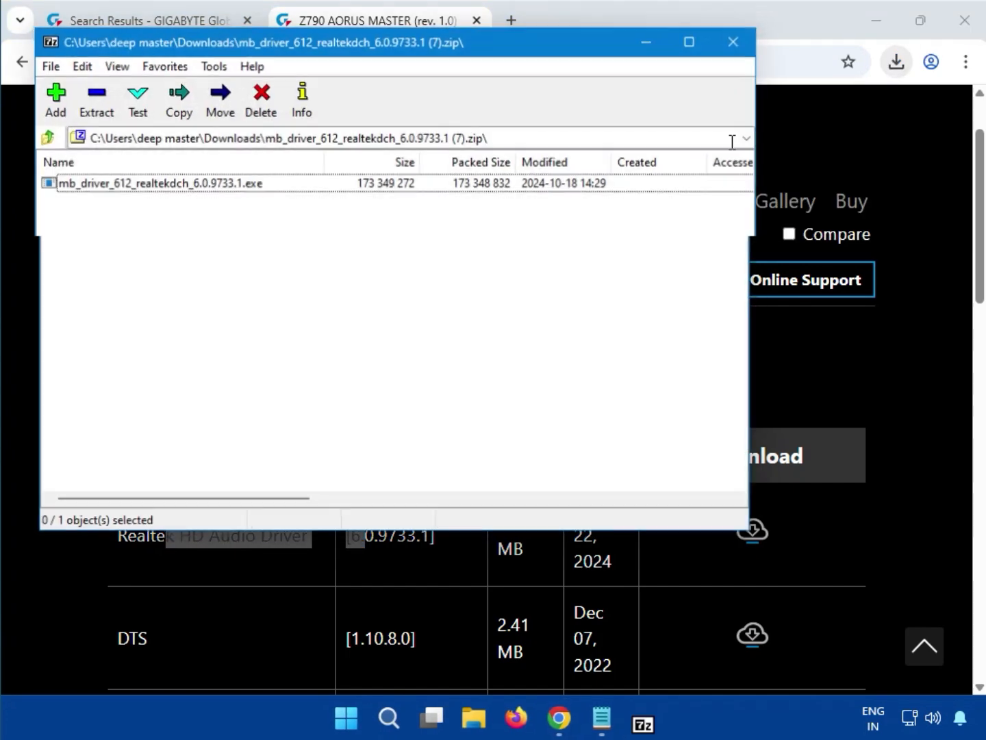
- Run mb_driver_612_realtekdch_6.0.9733.1.exe with permission to change the device, and close the archive
click(163, 182)
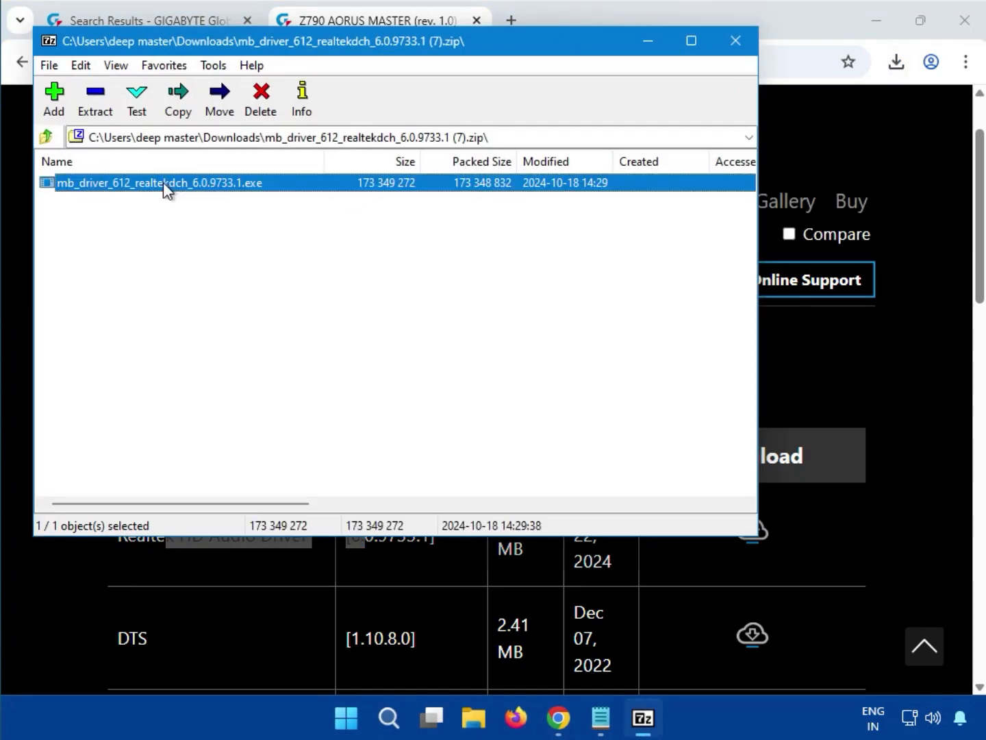
double_click(163, 182)
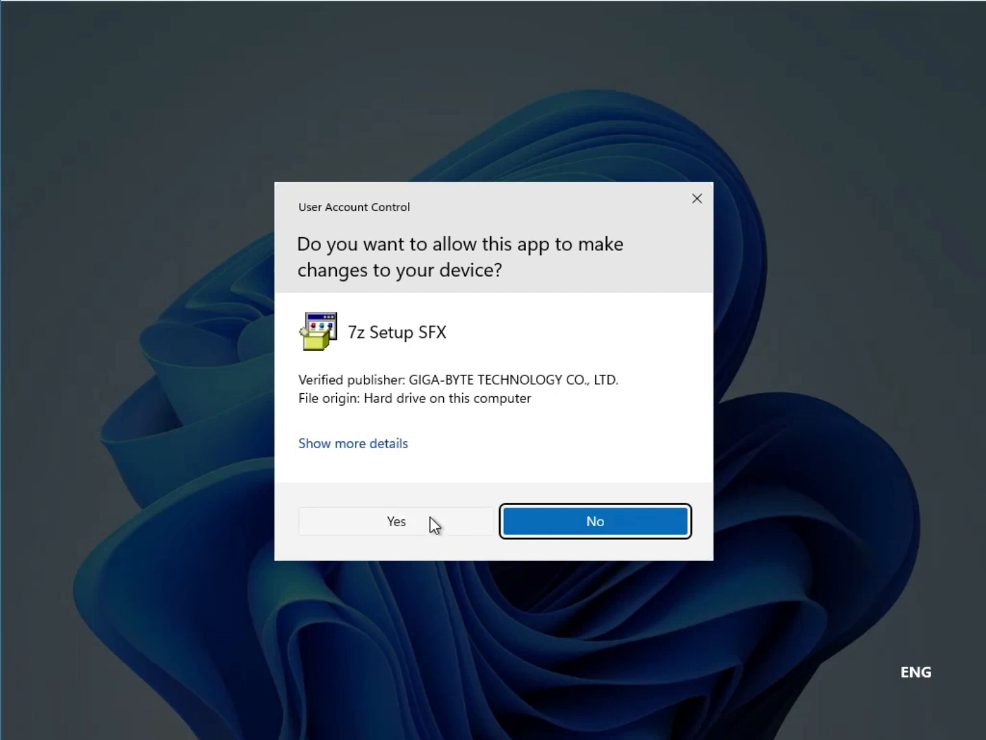
click(427, 520)
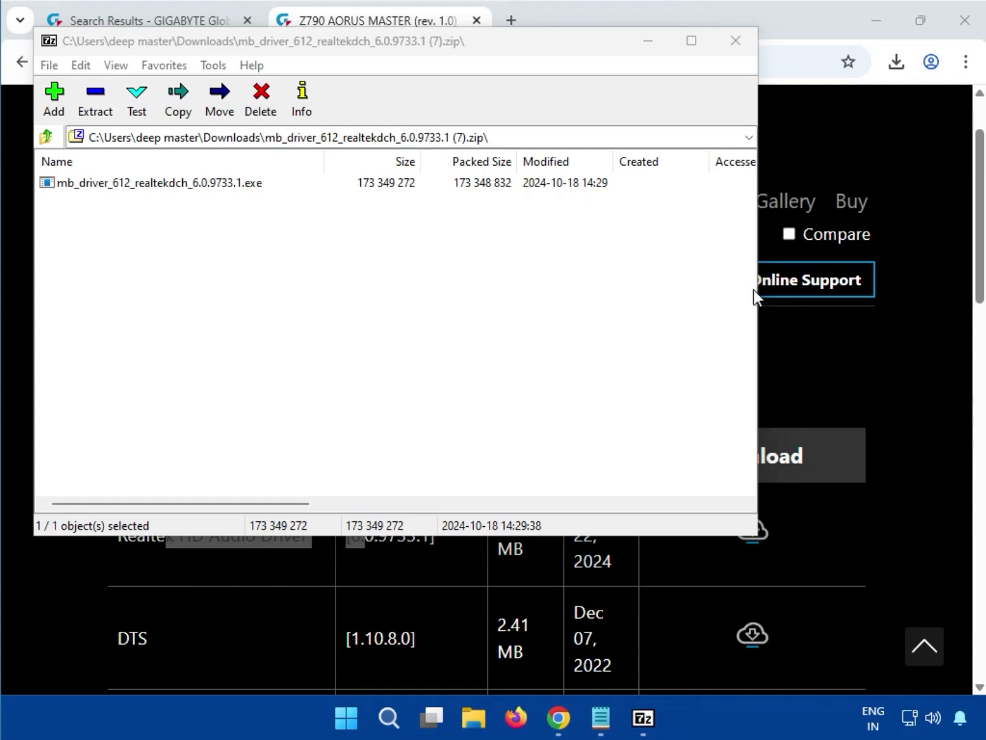
click(736, 41)
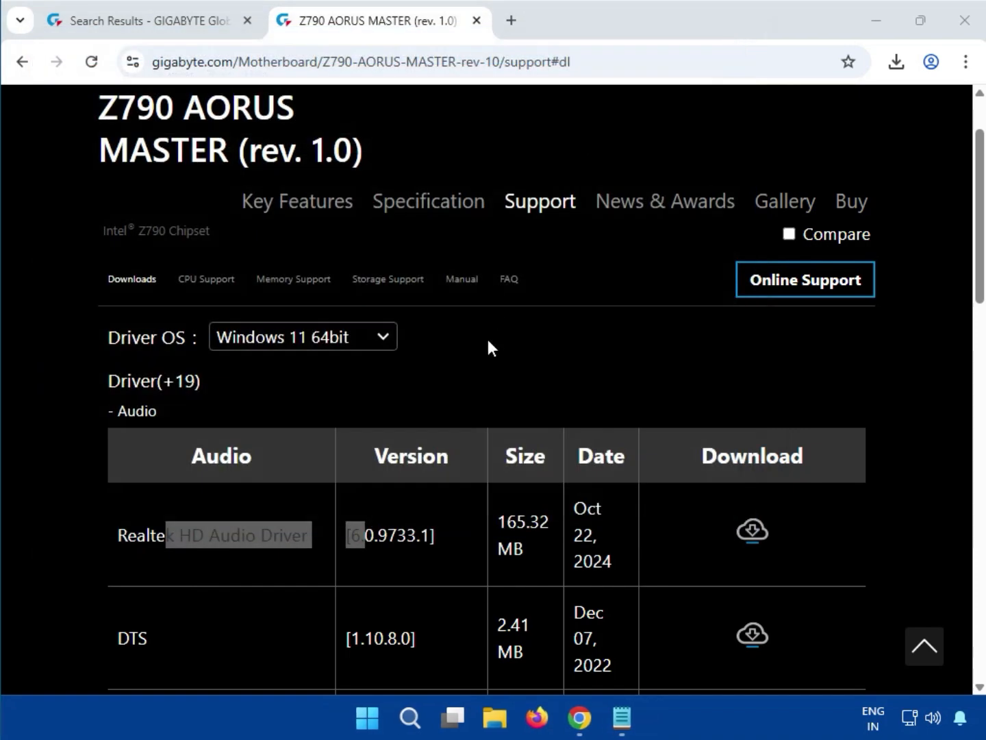
- Expand the Chipset drivers and download the Intel Dynamic Tuning Technology (APO) Driver, version 9.0.11405.42569
scroll(499, 438, down, 5)
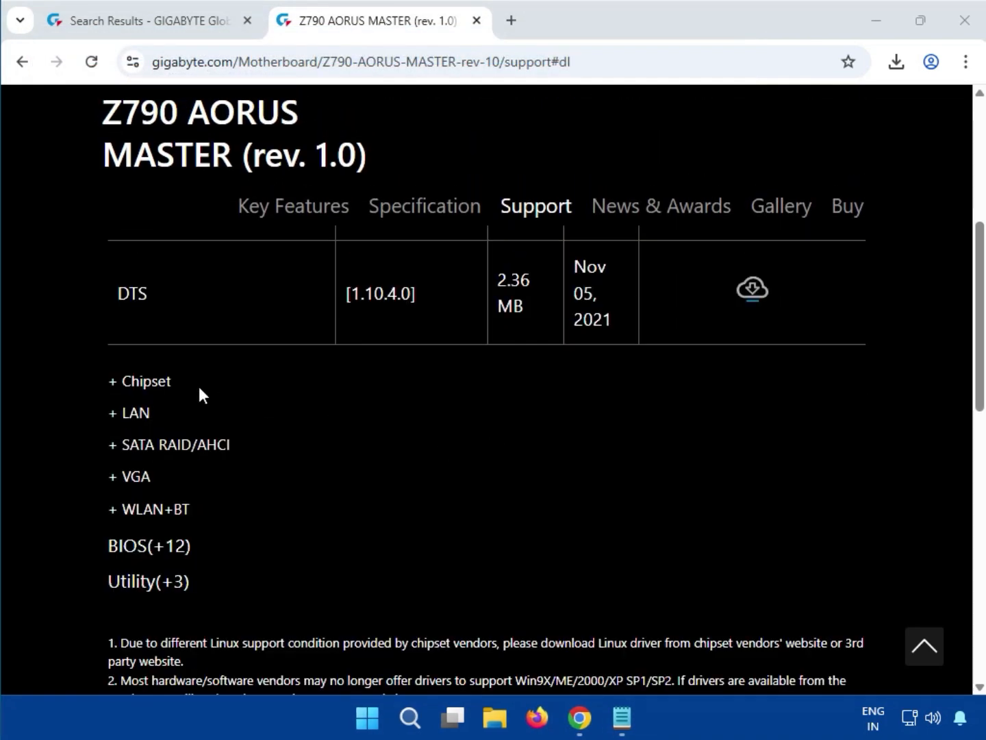
click(116, 380)
scroll(161, 405, up, 3)
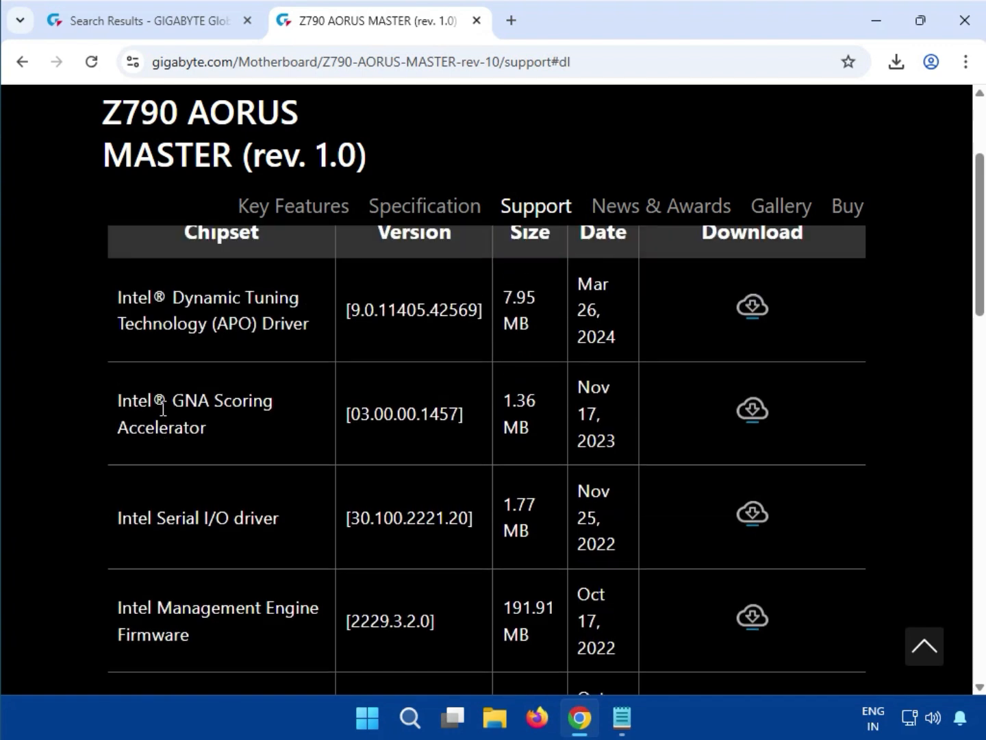
drag(119, 407, 207, 424)
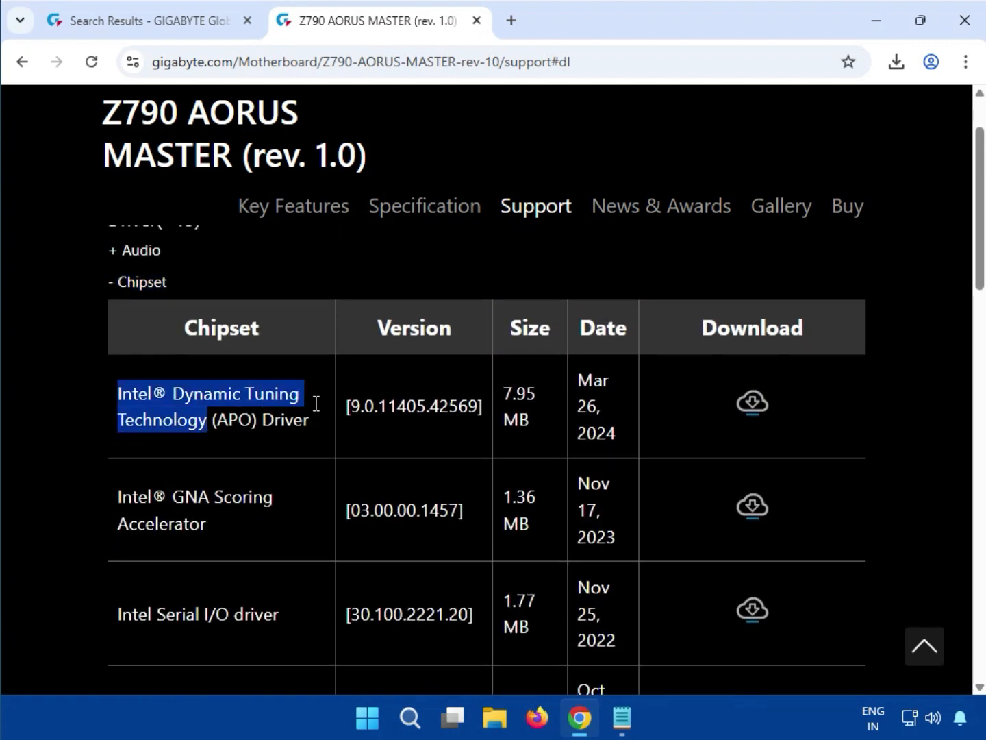
click(748, 406)
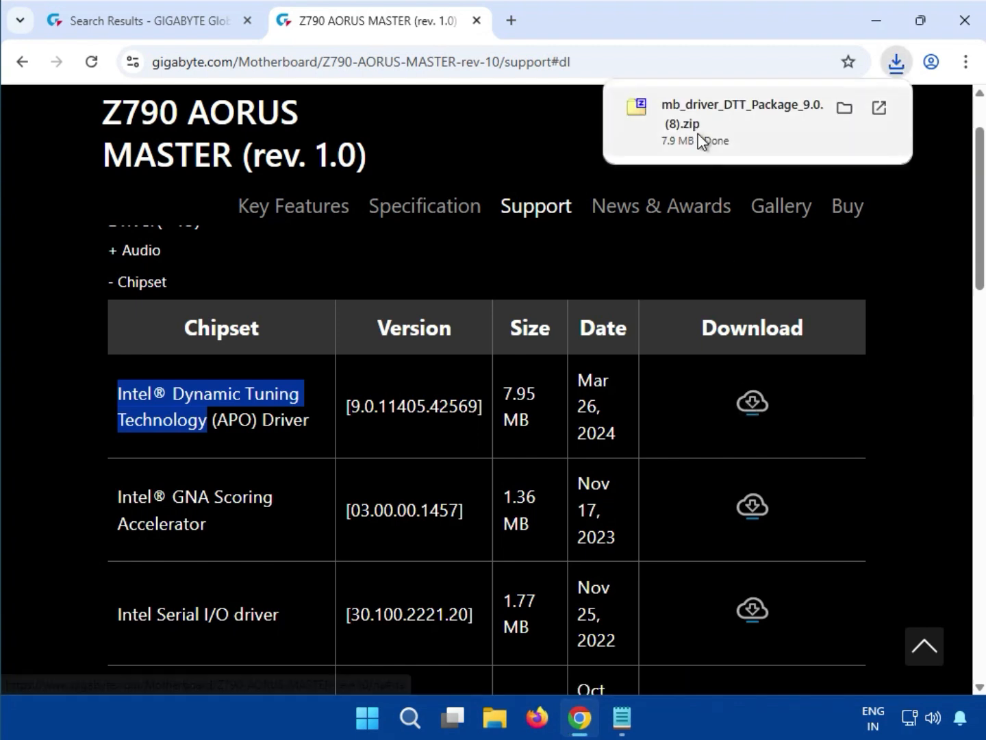
- Try to install DTT_Package_9.0.11405.42569.exe from the downloaded archive with permission to change the device, and close the archive
click(700, 137)
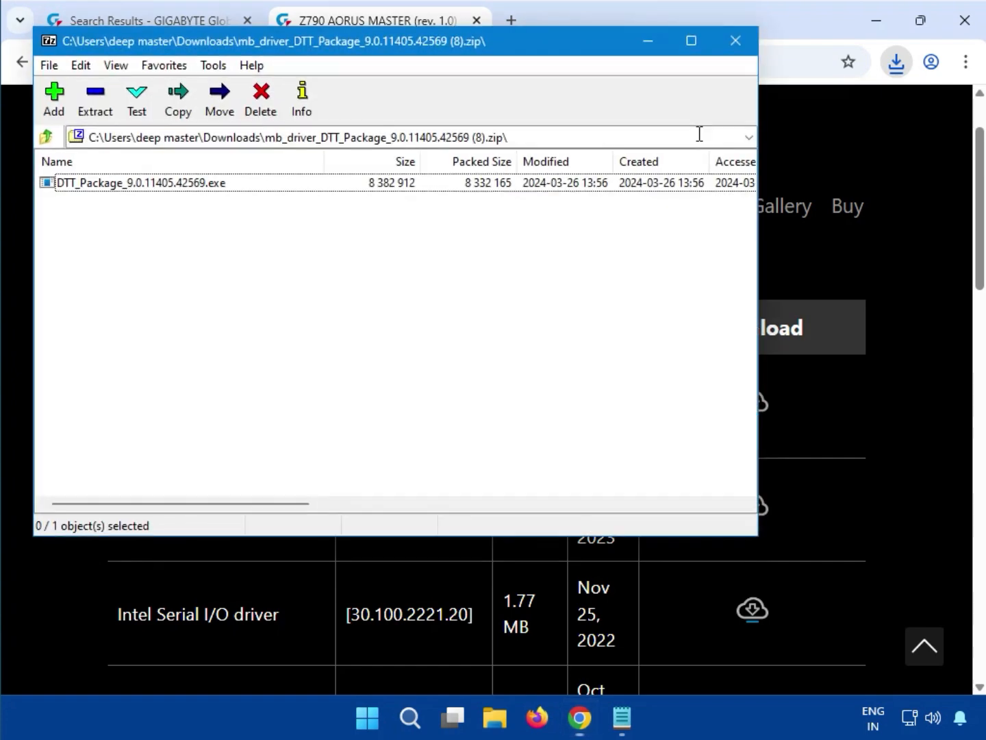
click(192, 185)
double_click(191, 185)
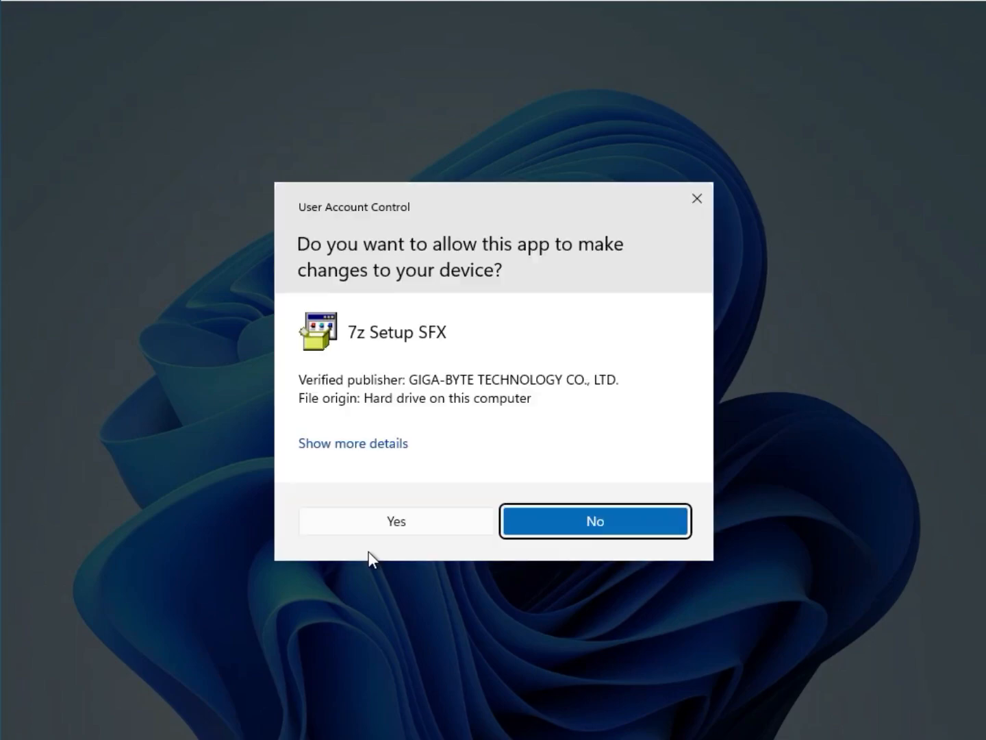
click(414, 521)
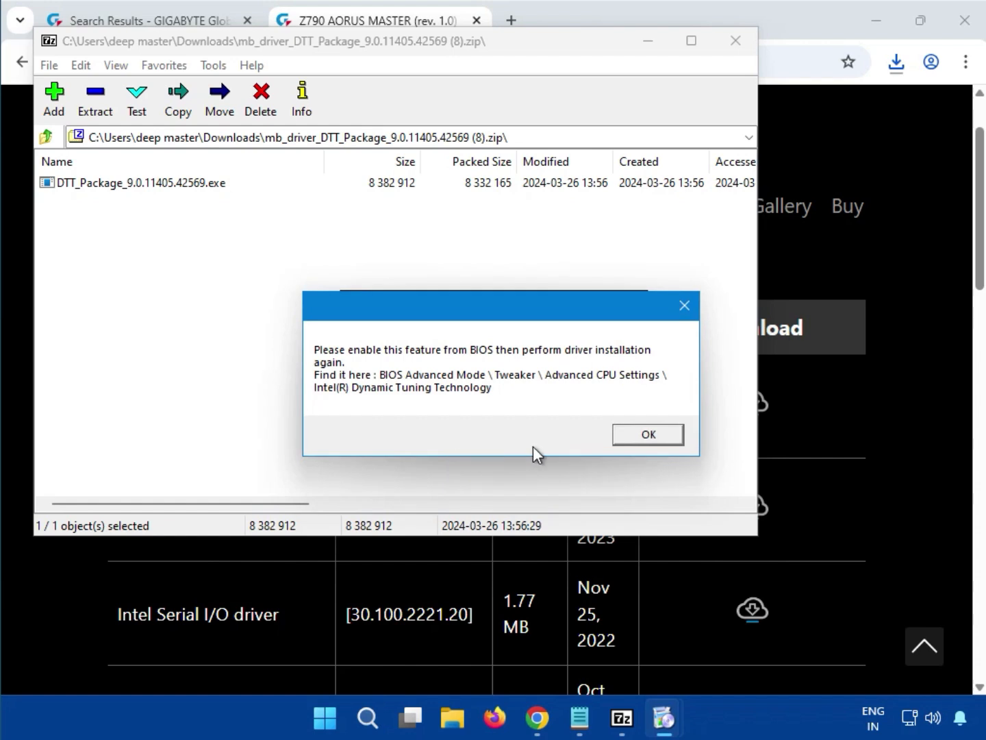
click(647, 434)
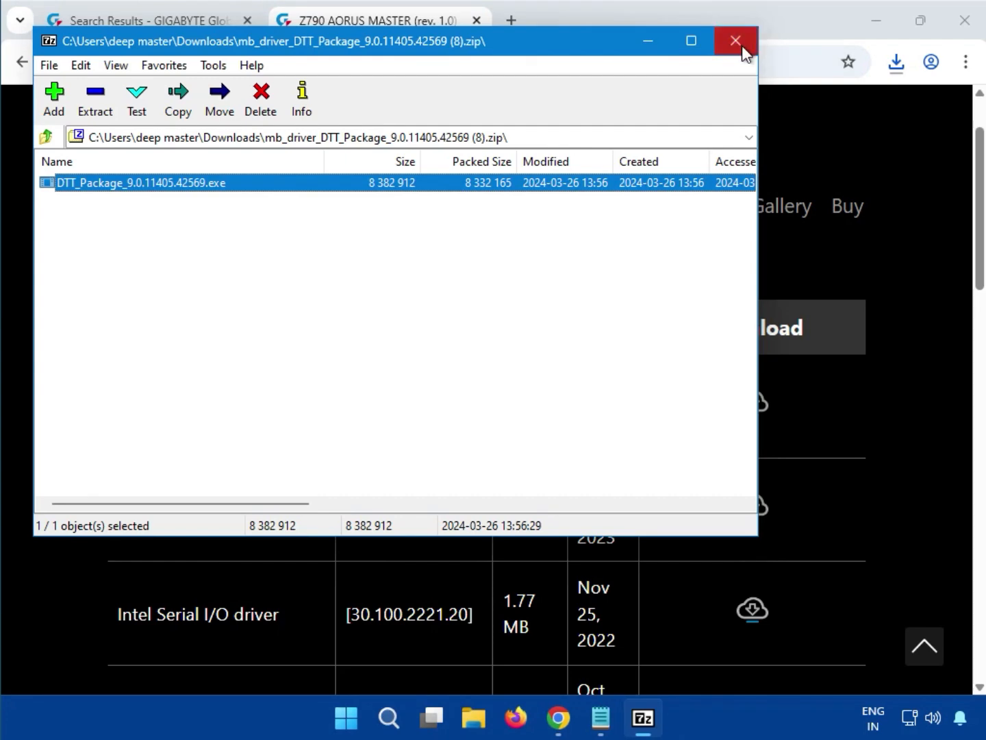
click(736, 41)
- Download the Intel INF installation chipset driver, version 10.1.19199.8340
scroll(455, 480, down, 3)
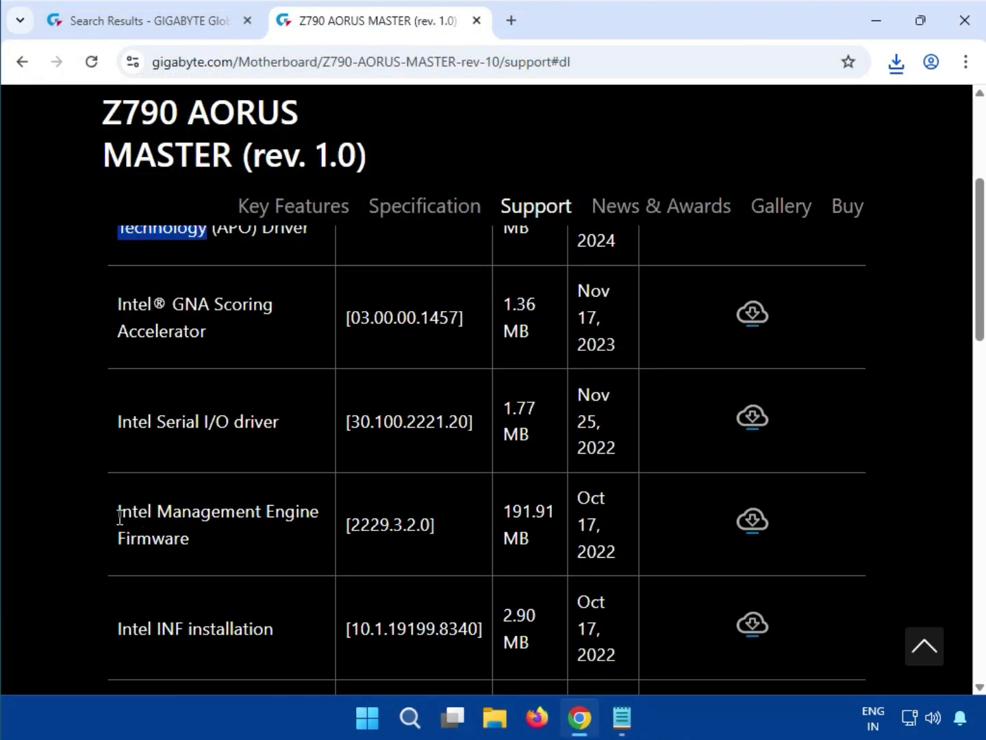
scroll(120, 517, down, 1)
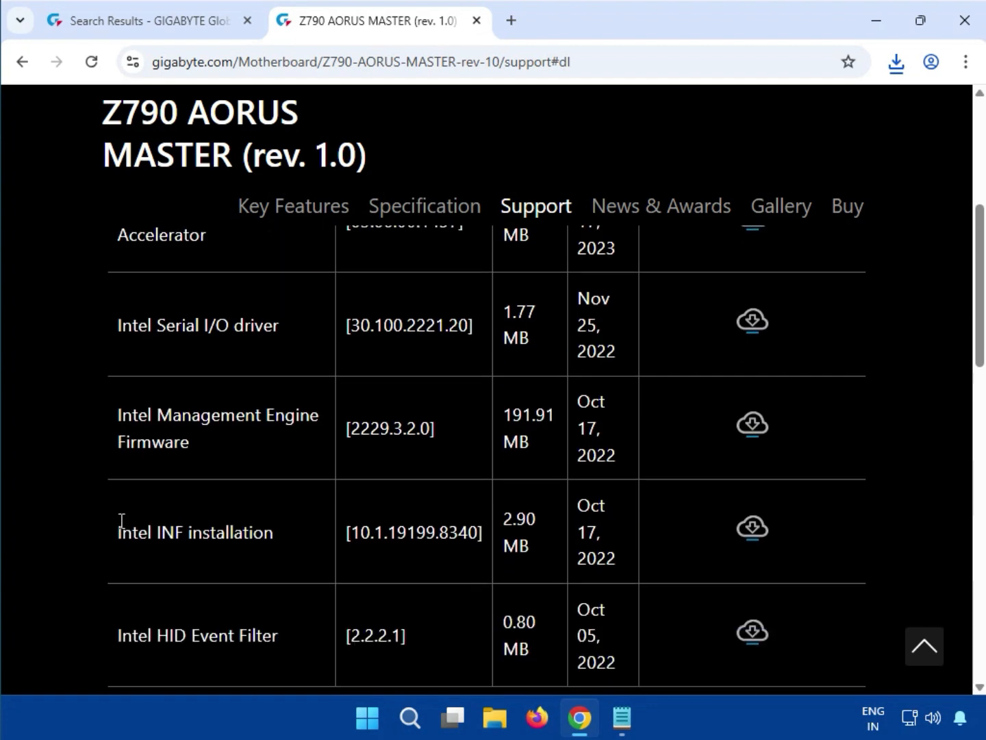
drag(122, 529, 255, 529)
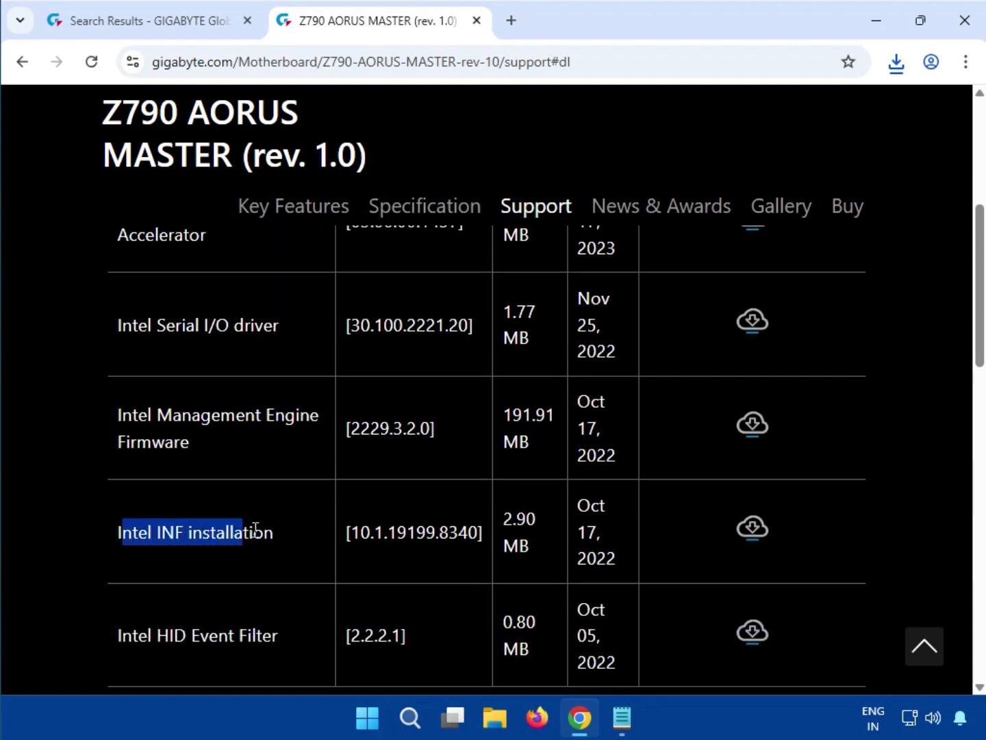
click(758, 529)
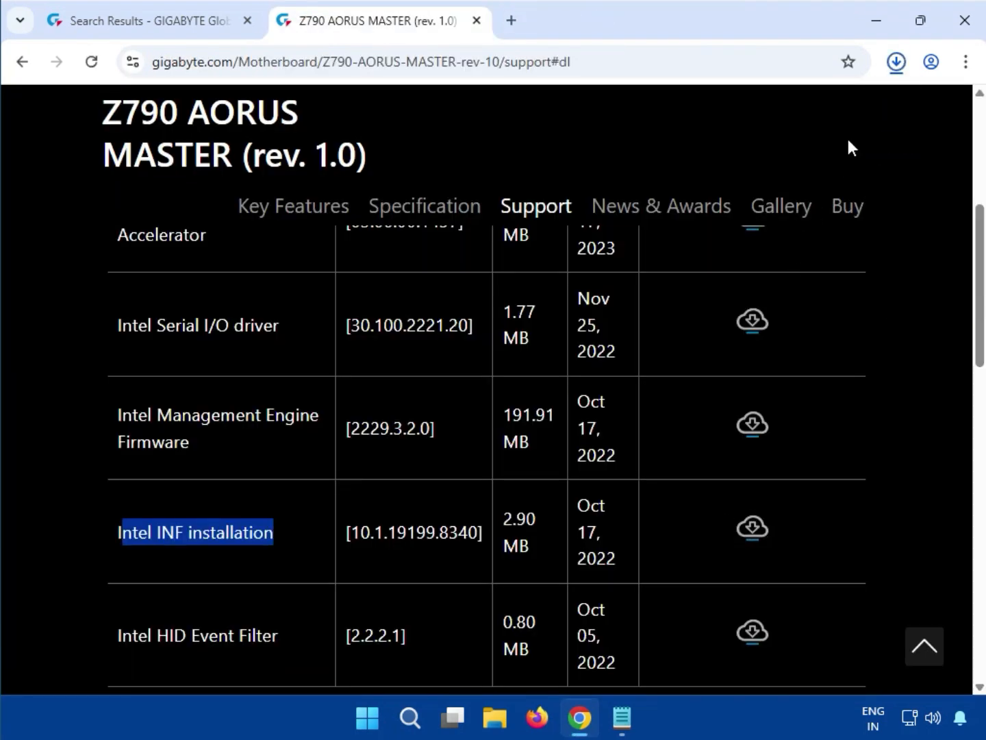
- Run mb_driver_665_infupdate_10.1.19199.8340.exe from the downloaded archive with permission to change the device, and close the archive
click(895, 69)
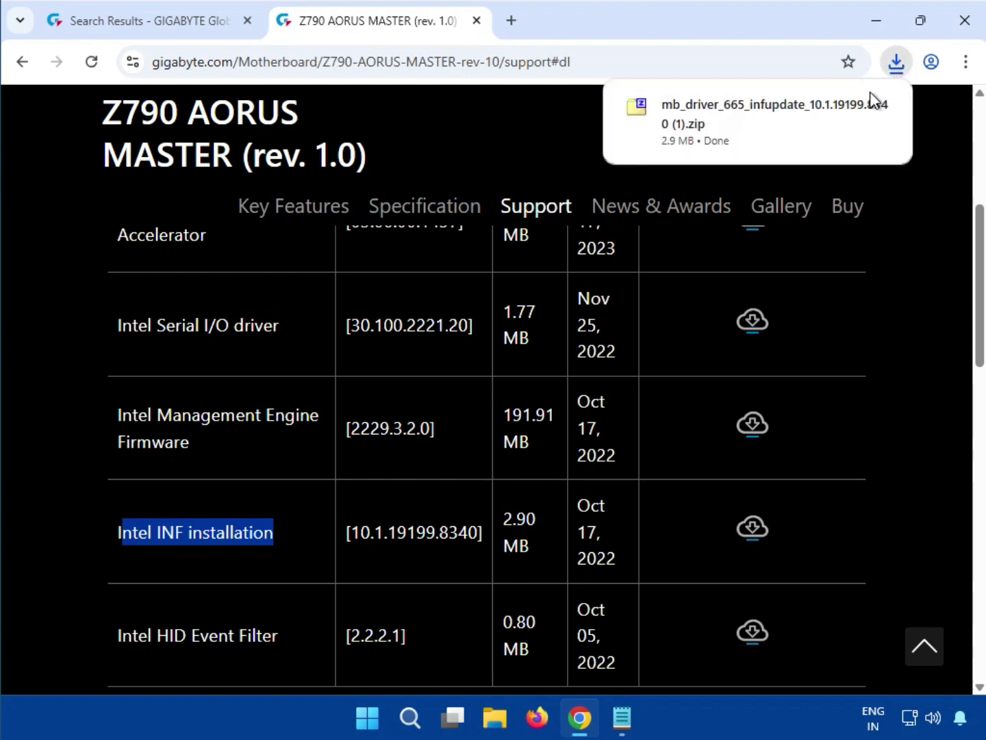
click(792, 128)
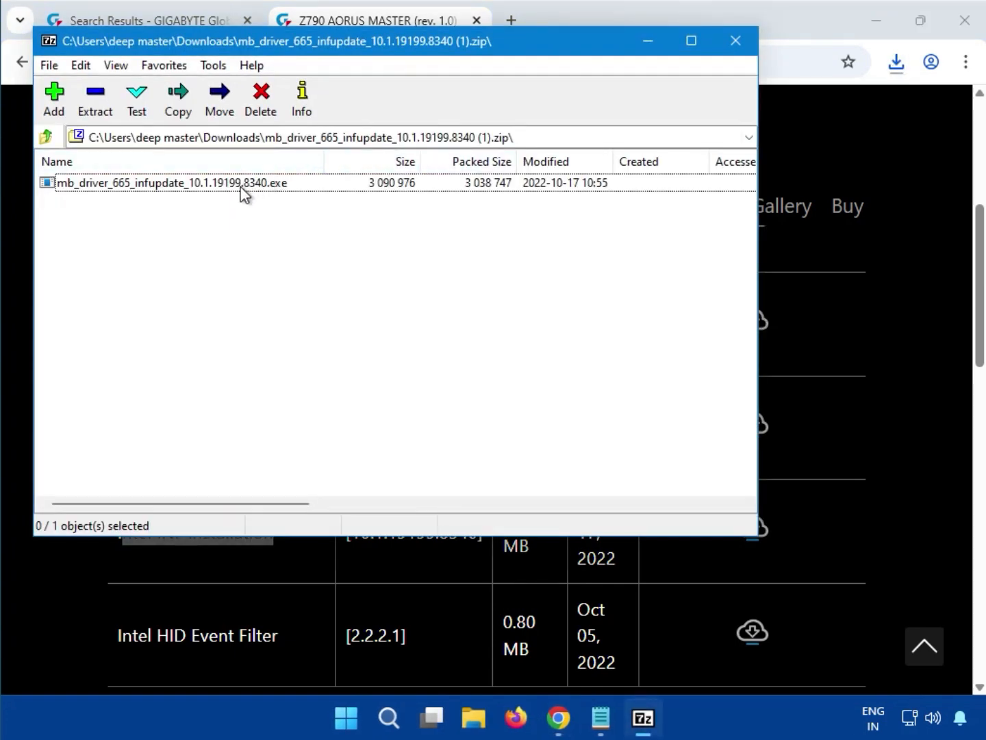
double_click(243, 194)
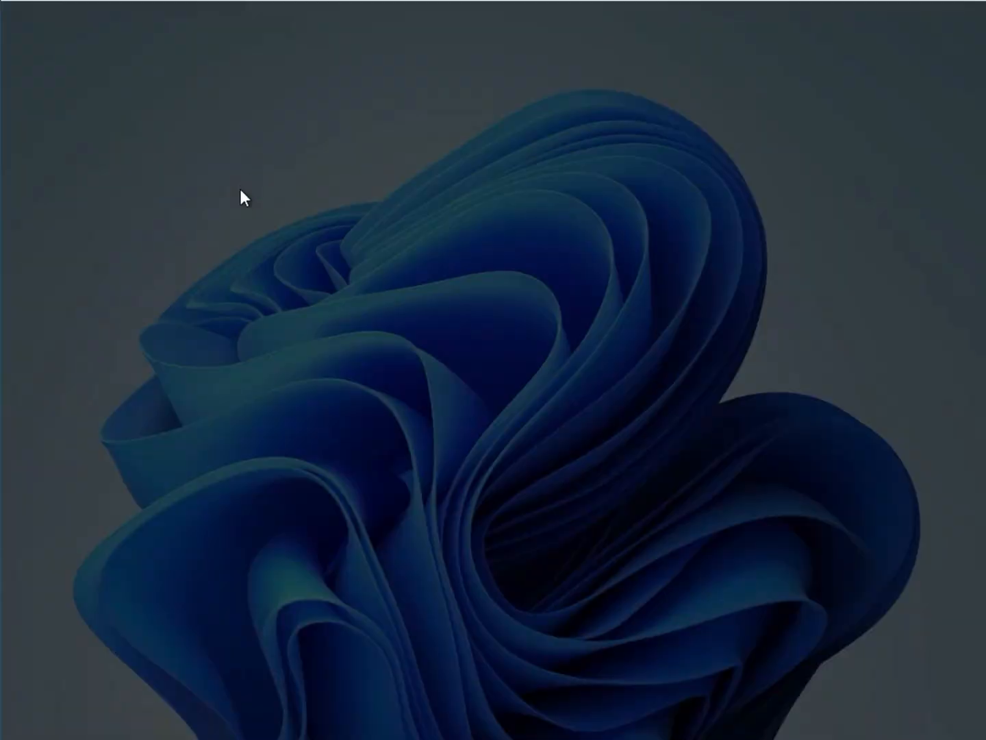
click(350, 514)
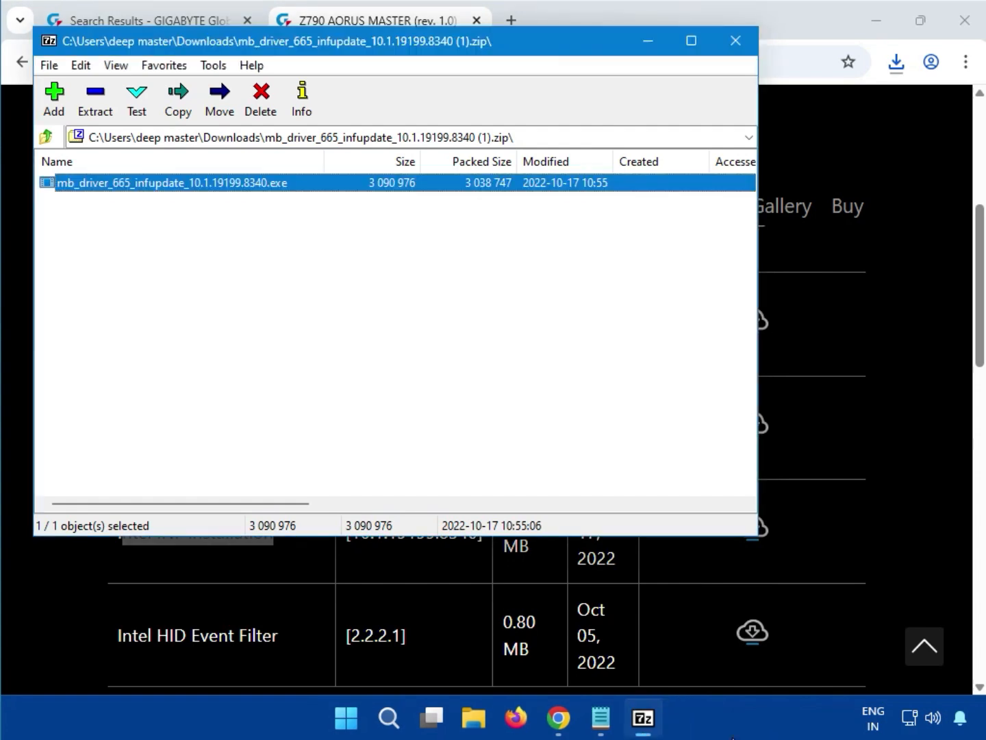
click(734, 42)
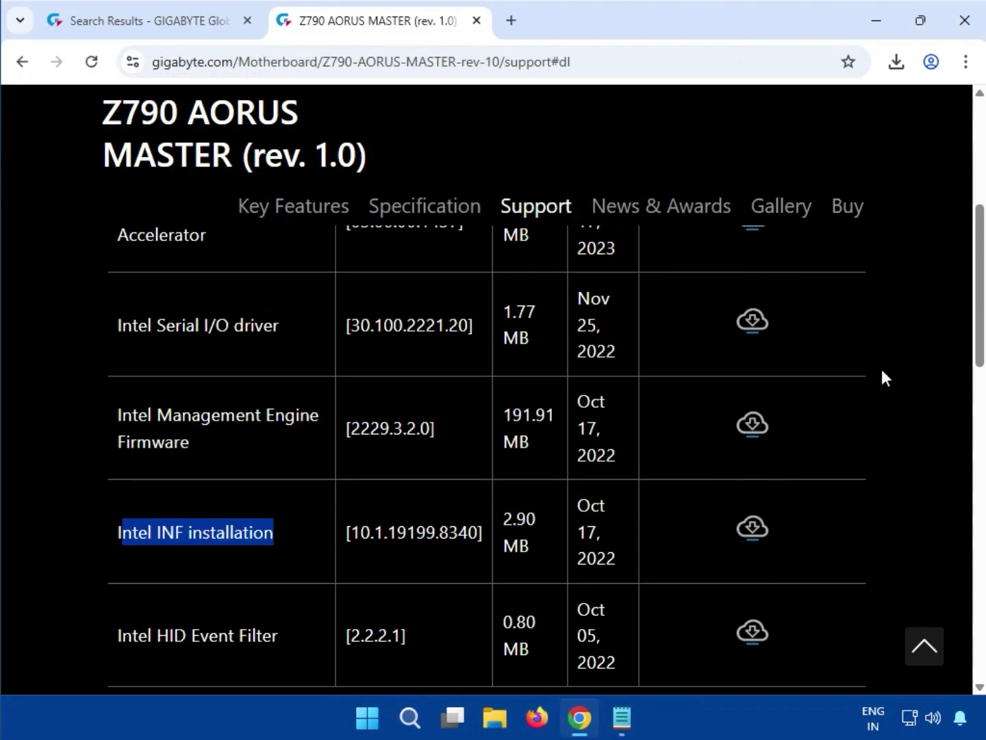
- Expand the LAN drivers and download the Aquantia LAN Driver, version 3.1.10.0
scroll(891, 411, down, 4)
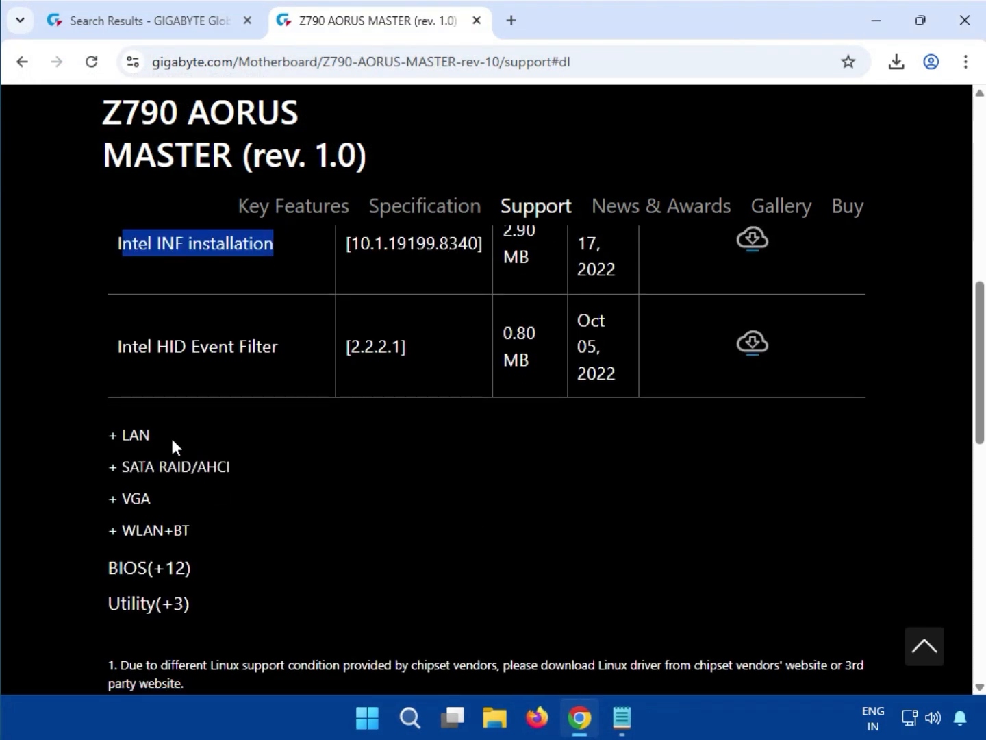
drag(170, 437, 122, 437)
click(121, 439)
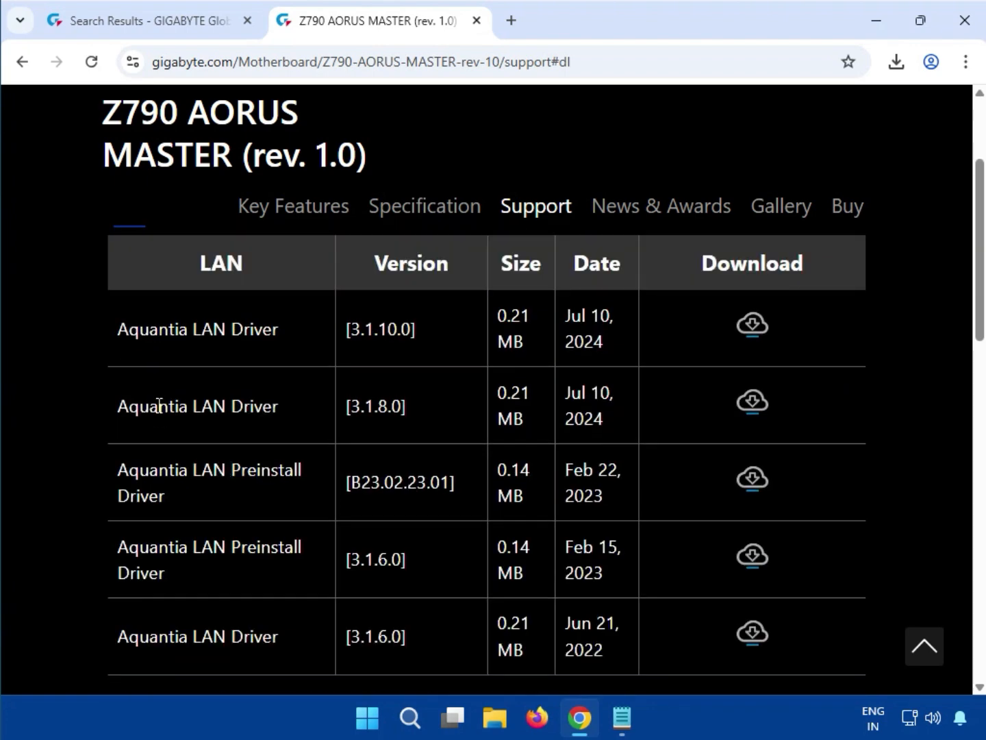
drag(118, 330, 286, 335)
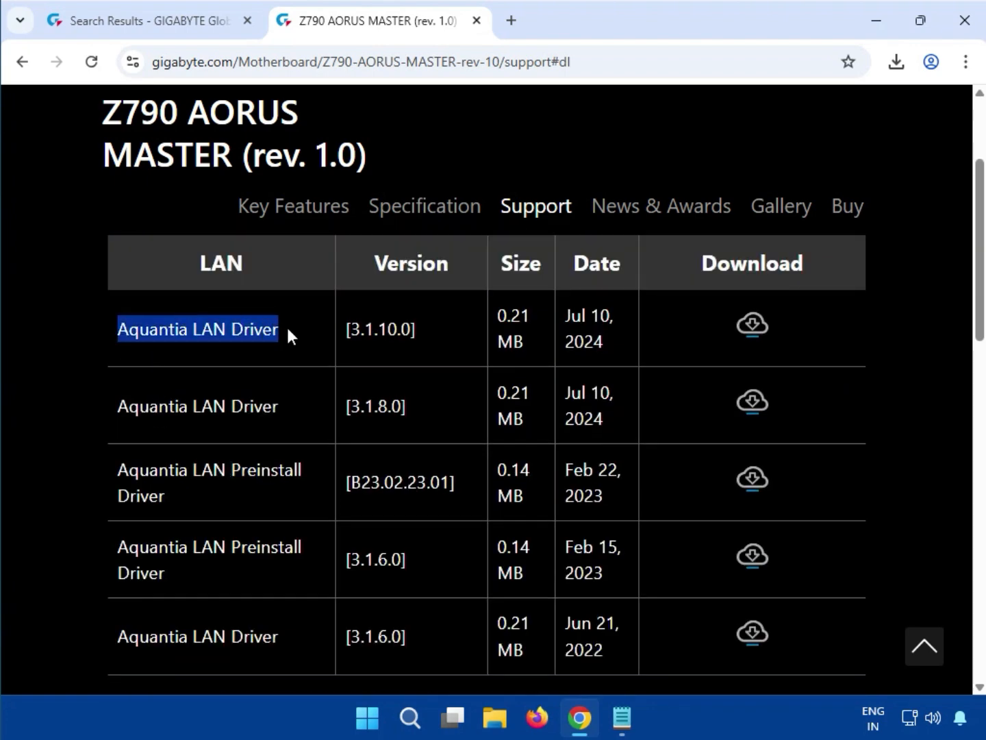
click(754, 324)
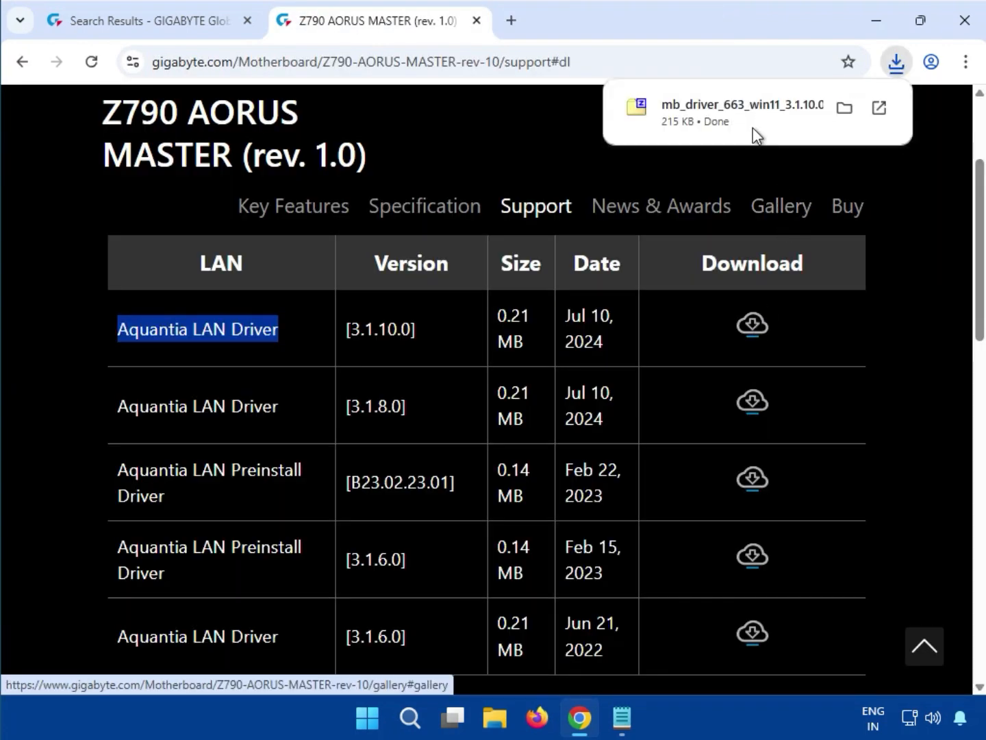
- Run mb_driver_663_win11_3.1.10.0.exe from the downloaded archive with permission to change the device, and close the archive
click(728, 116)
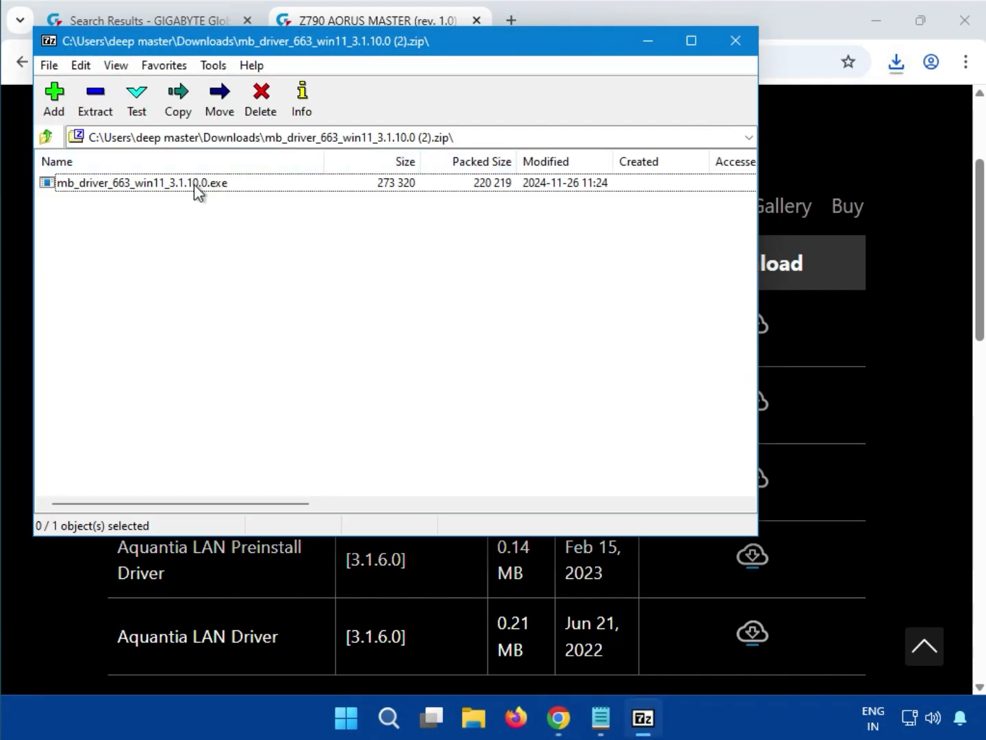
double_click(190, 184)
click(189, 184)
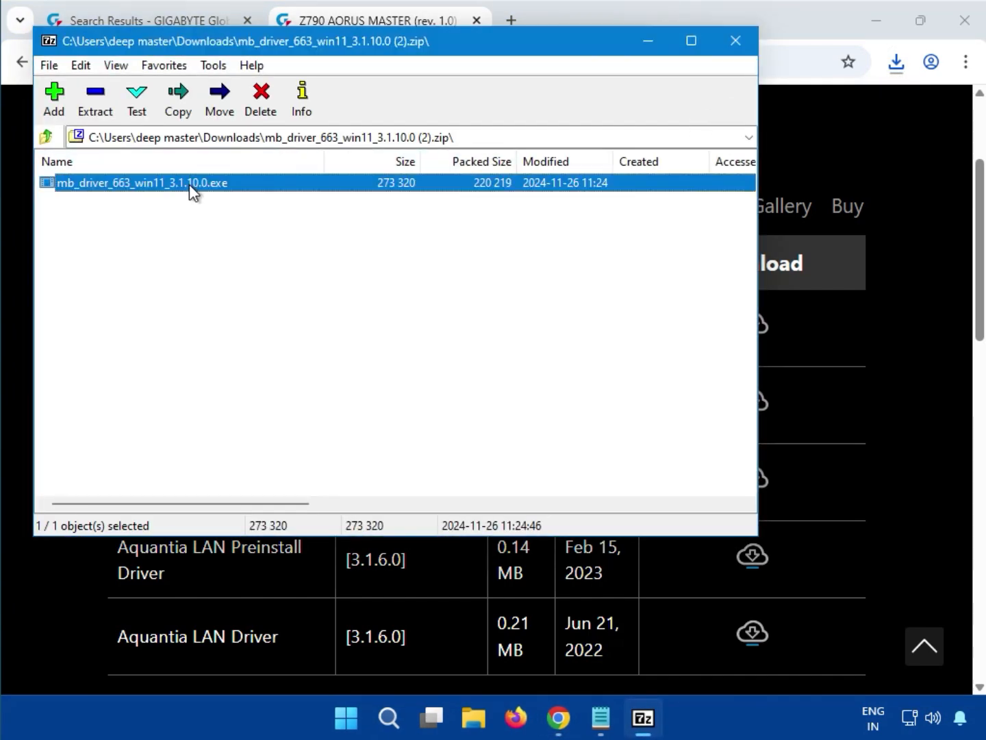
double_click(190, 185)
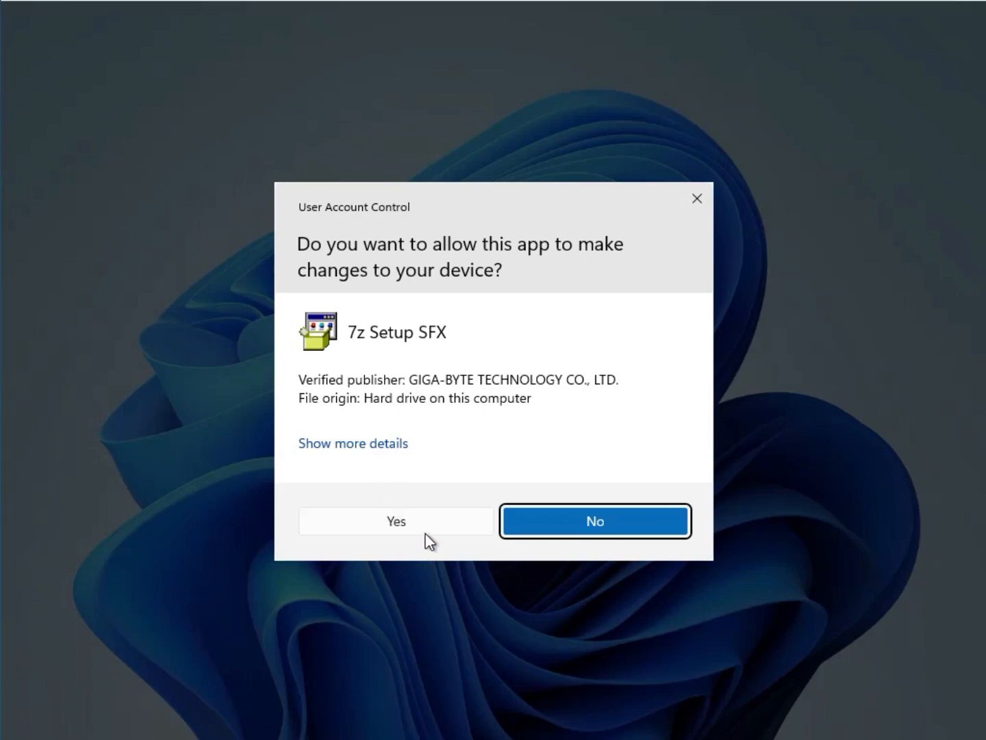
click(426, 533)
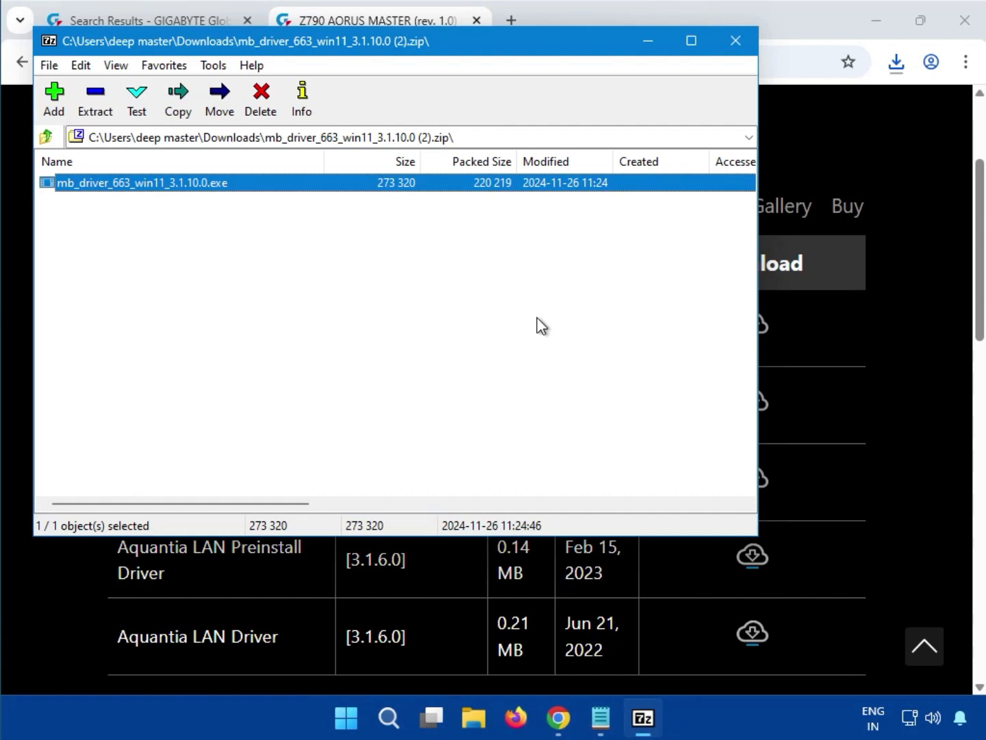
click(730, 40)
- Expand the VGA drivers and download the Intel Graphic Driver, version 31.0.101.3302
scroll(908, 395, down, 5)
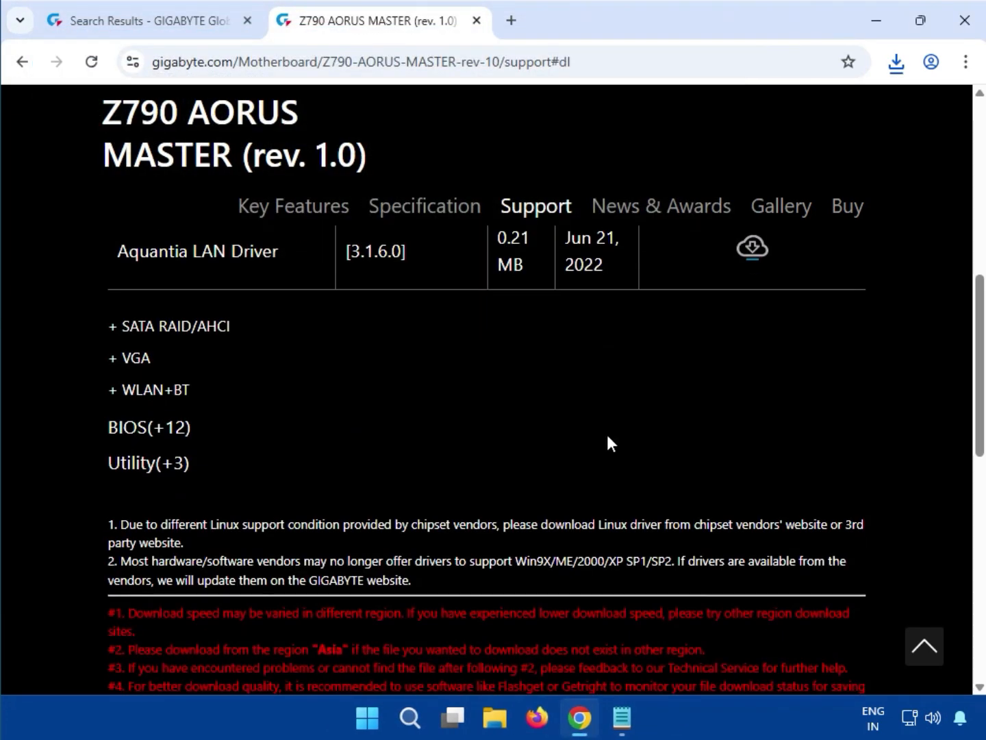
drag(159, 355, 122, 369)
click(144, 363)
scroll(204, 372, up, 3)
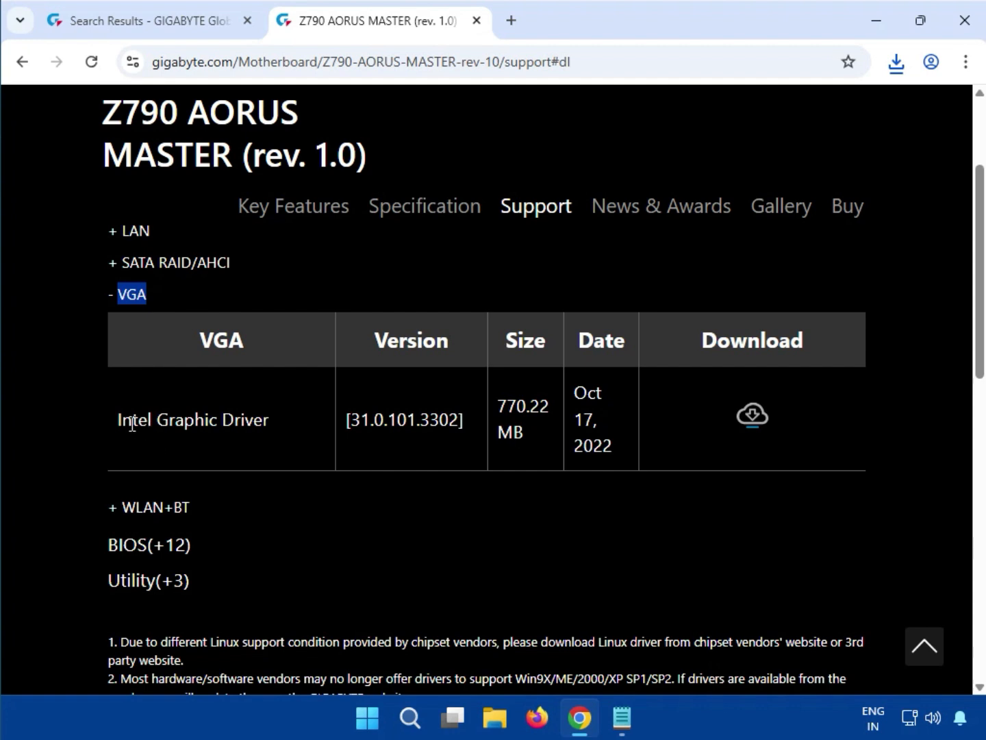
drag(121, 422, 265, 423)
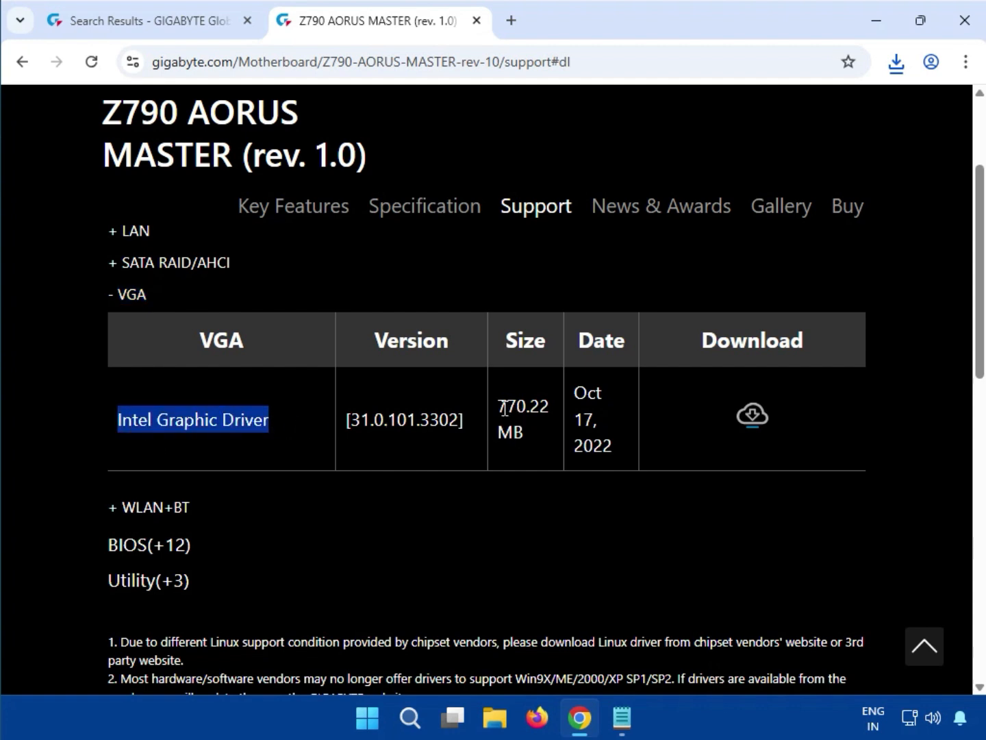
drag(504, 409, 533, 405)
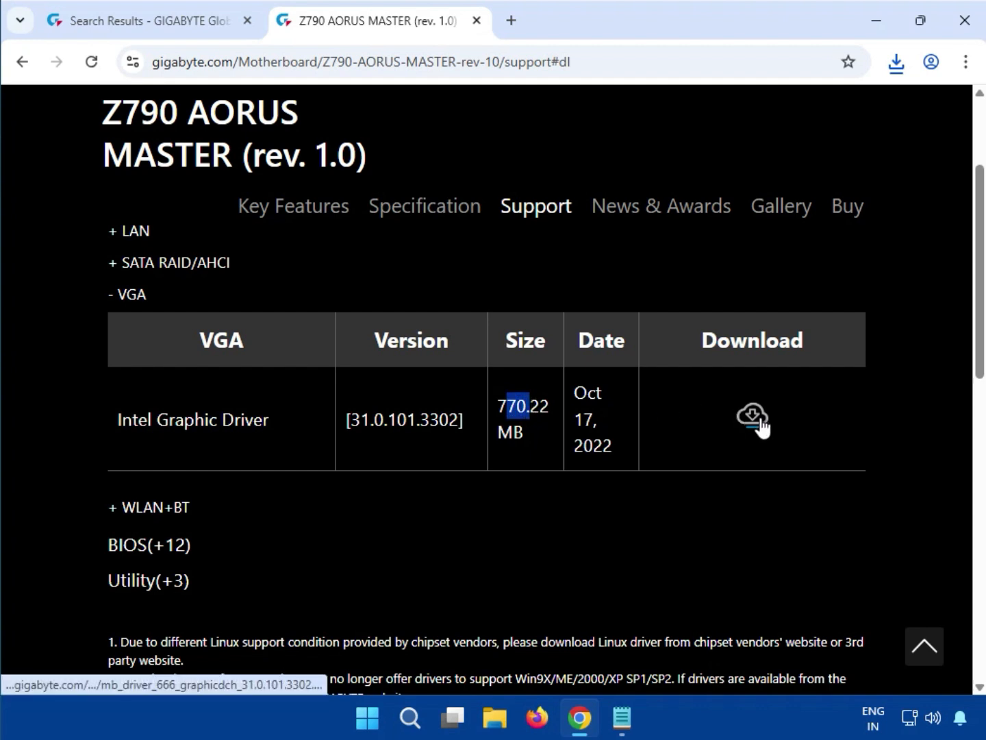
click(761, 418)
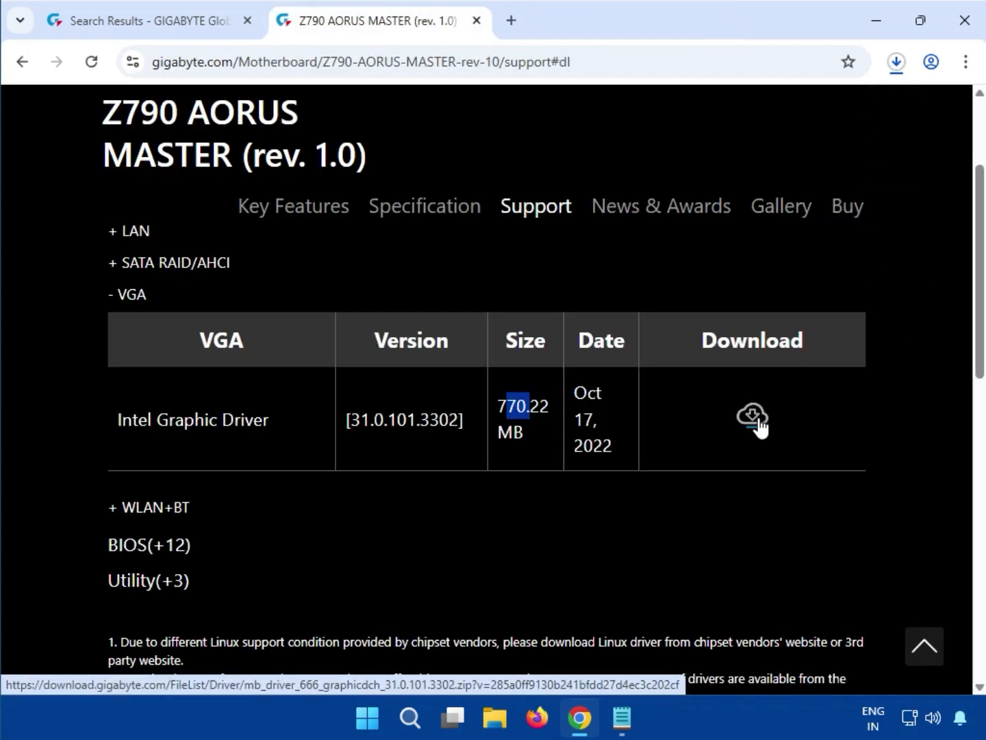
- Run mb_driver_666_graphicdch_31.0.101.3302.exe from the finished download's archive with permission to change the device, and close the archive
click(897, 68)
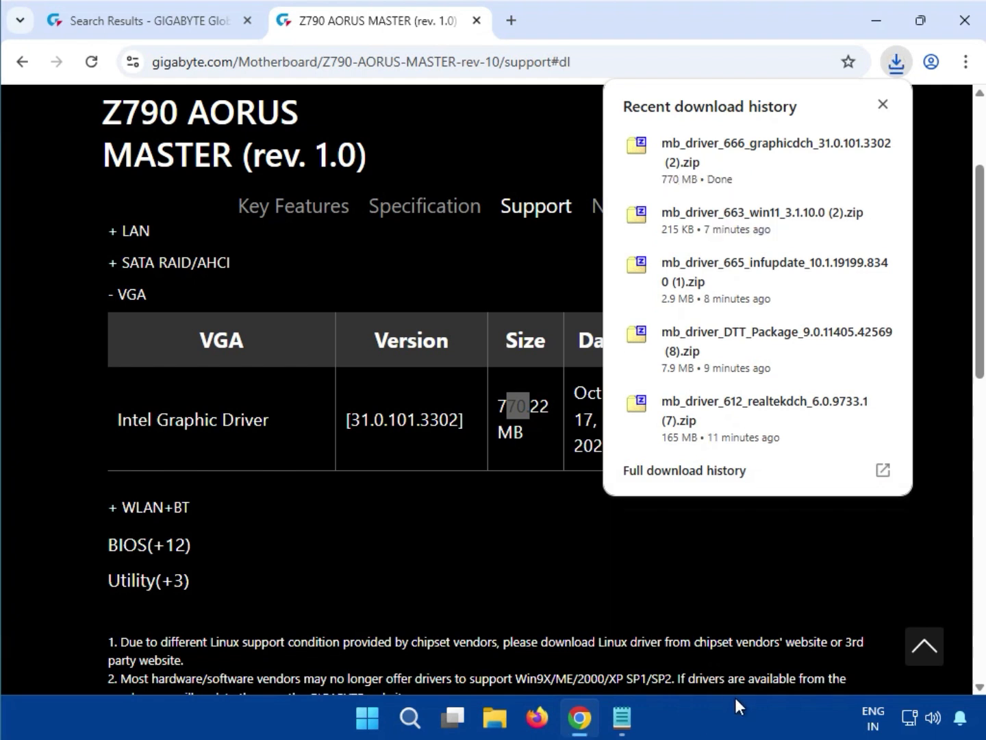
mouse_move(701, 159)
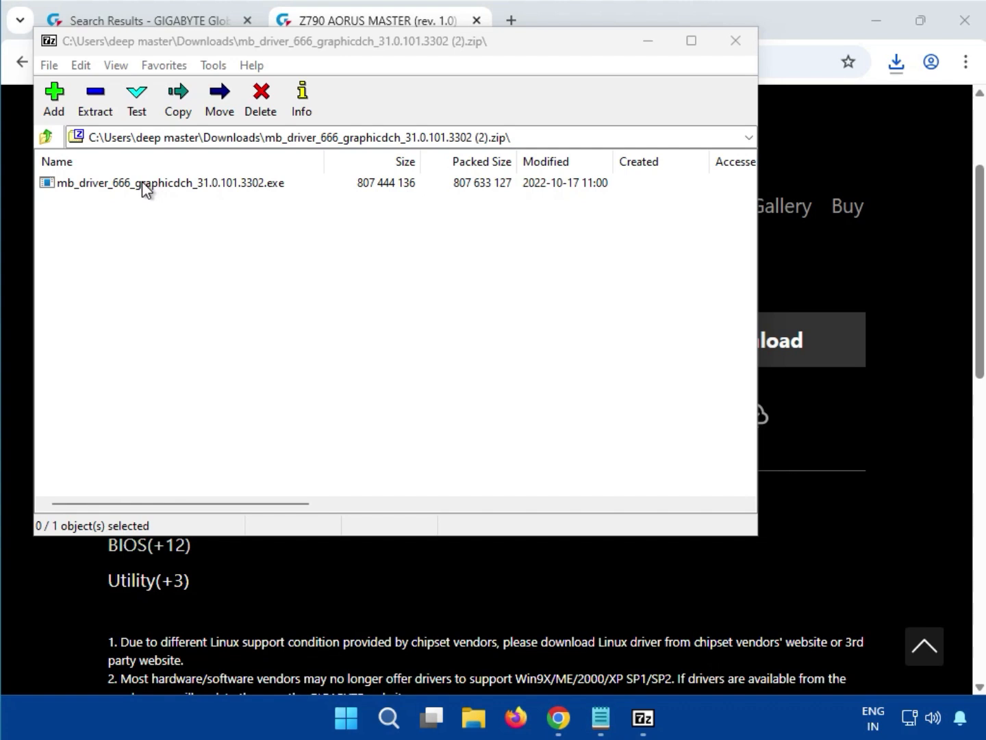
double_click(142, 181)
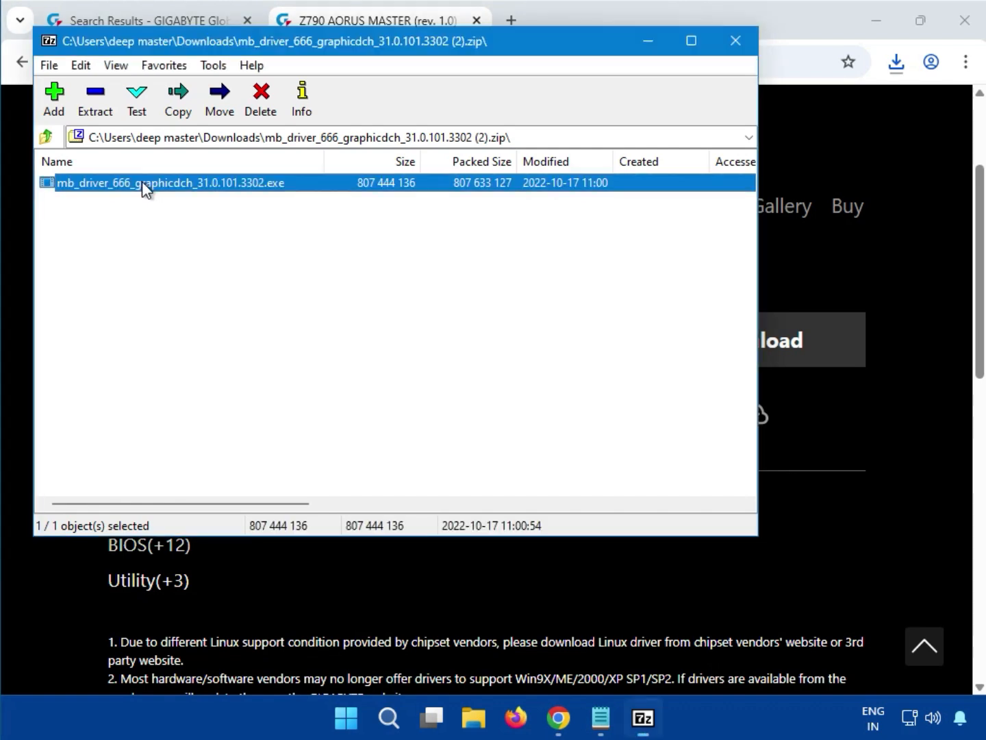
drag(287, 187, 367, 164)
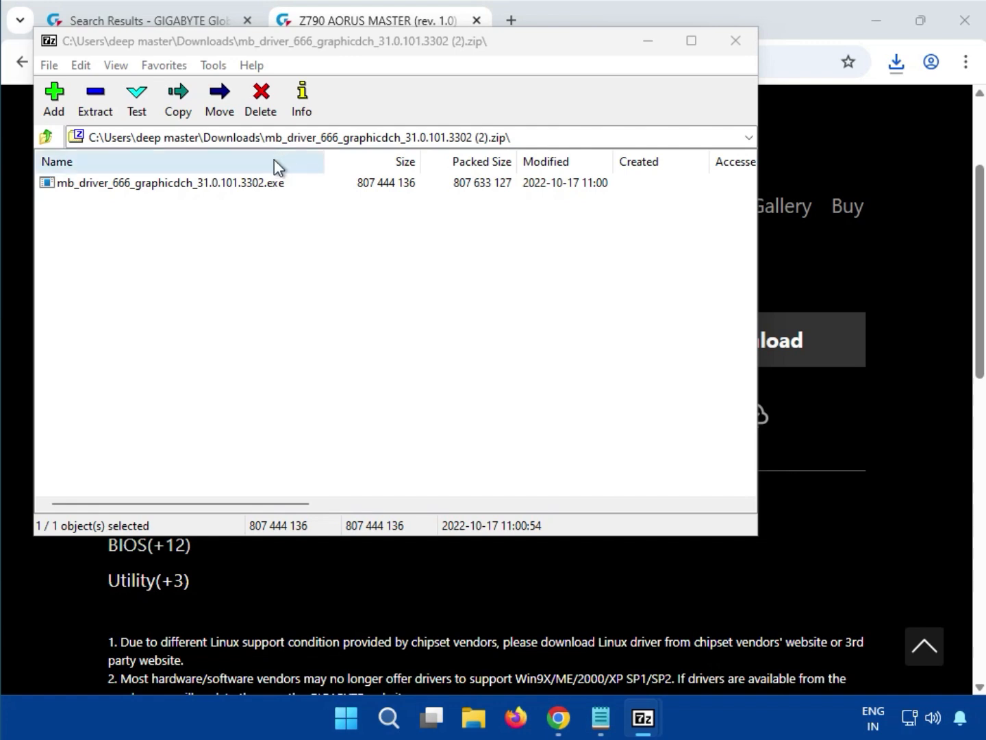
click(243, 182)
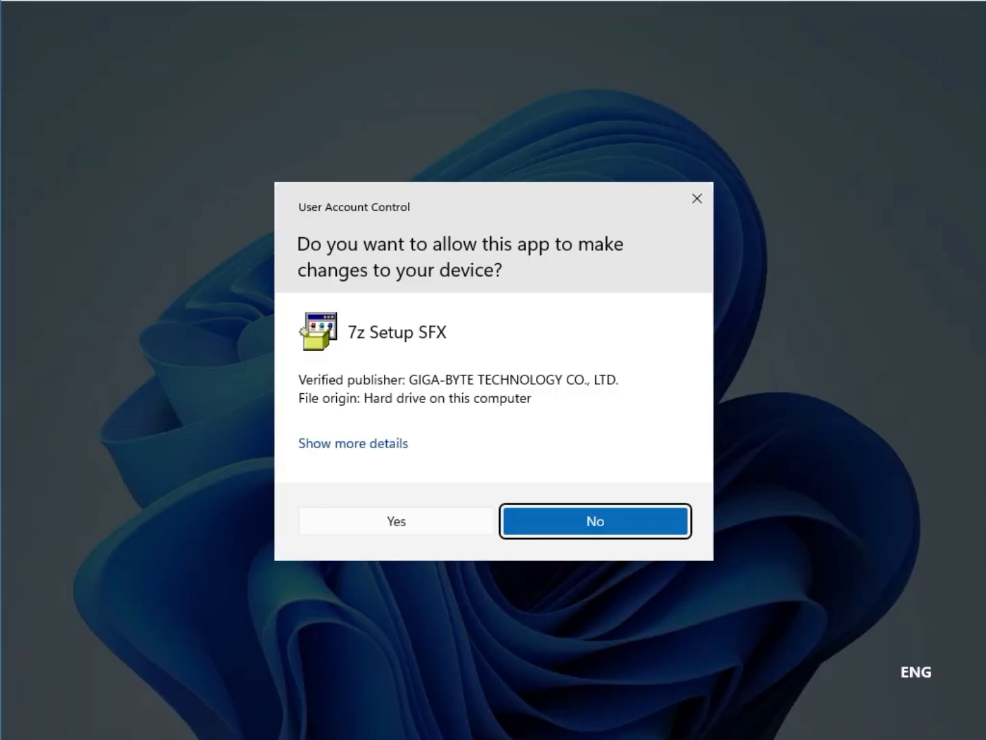
click(380, 524)
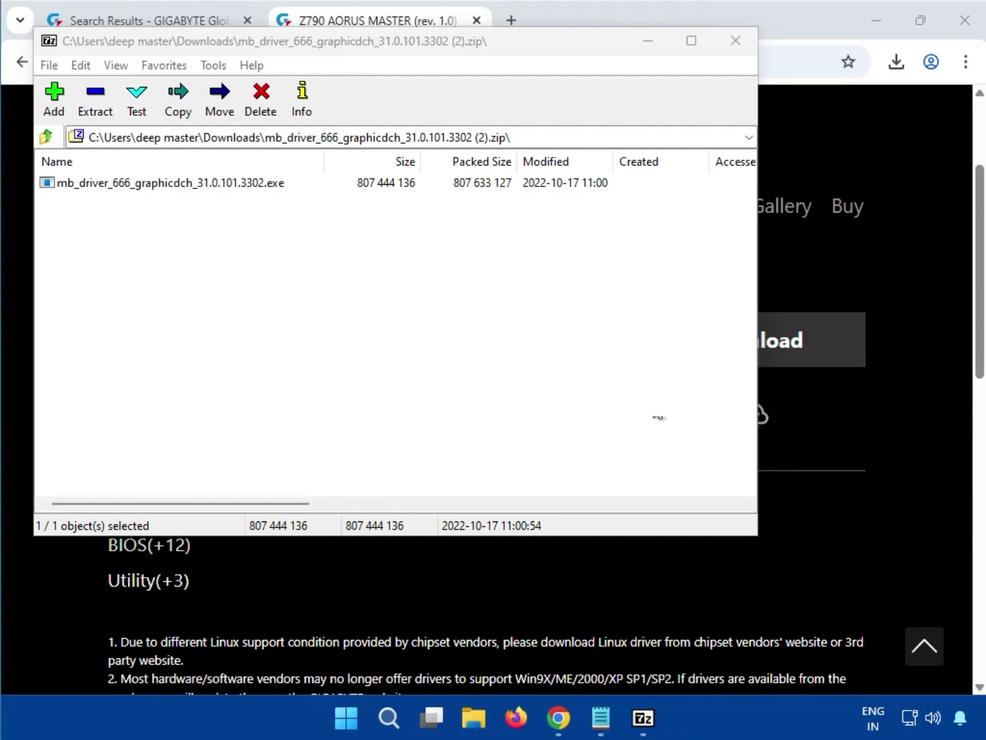
click(732, 45)
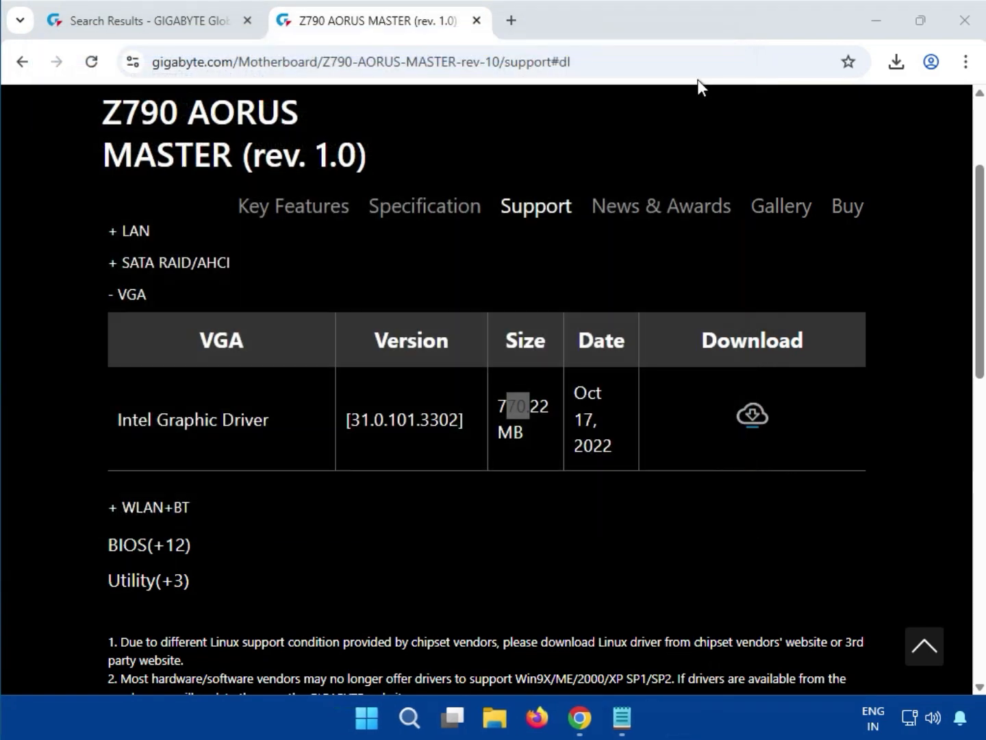
- Expand the WLAN+BT drivers and download the Intel Killer Bluetooth Driver, version 22.150.0.6
drag(224, 510, 175, 514)
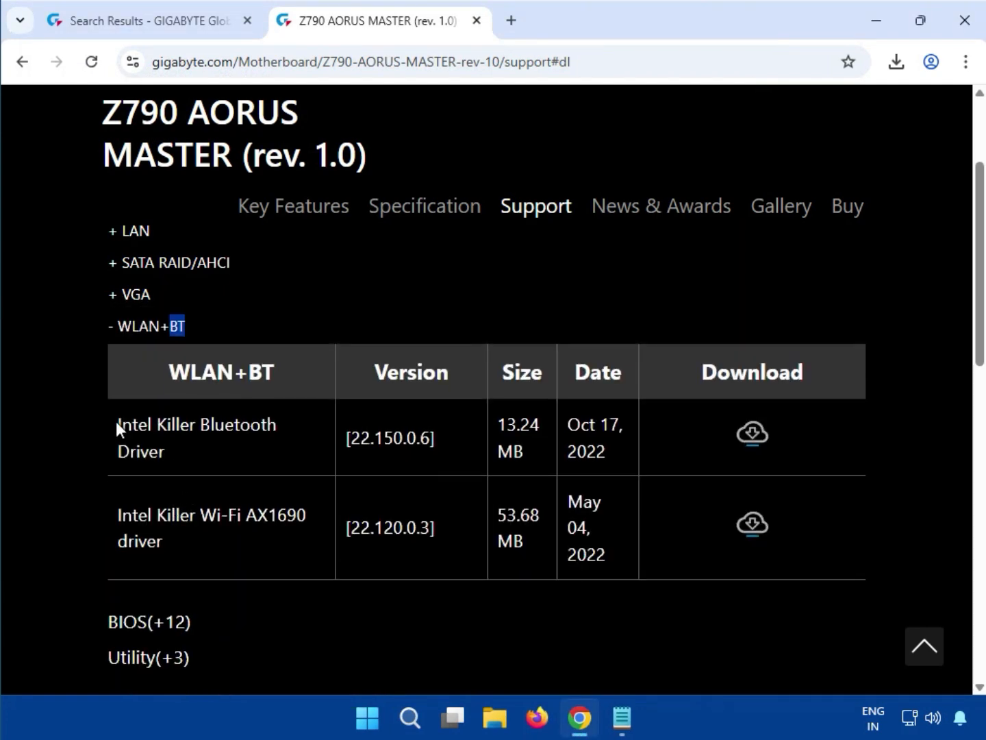
drag(116, 422, 205, 454)
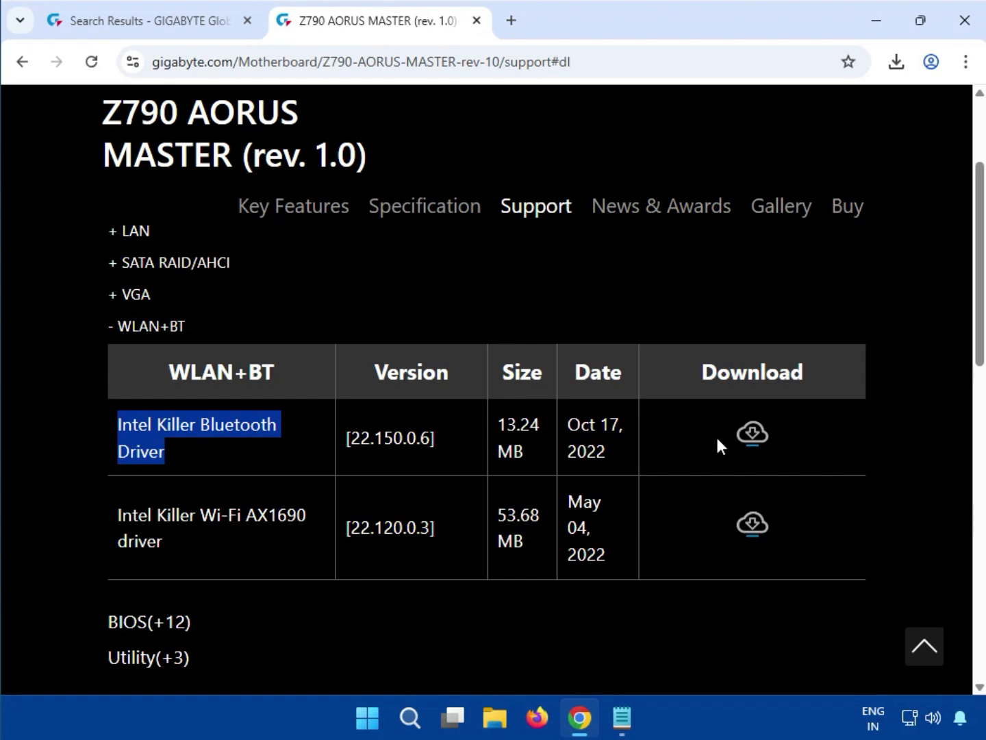
click(755, 434)
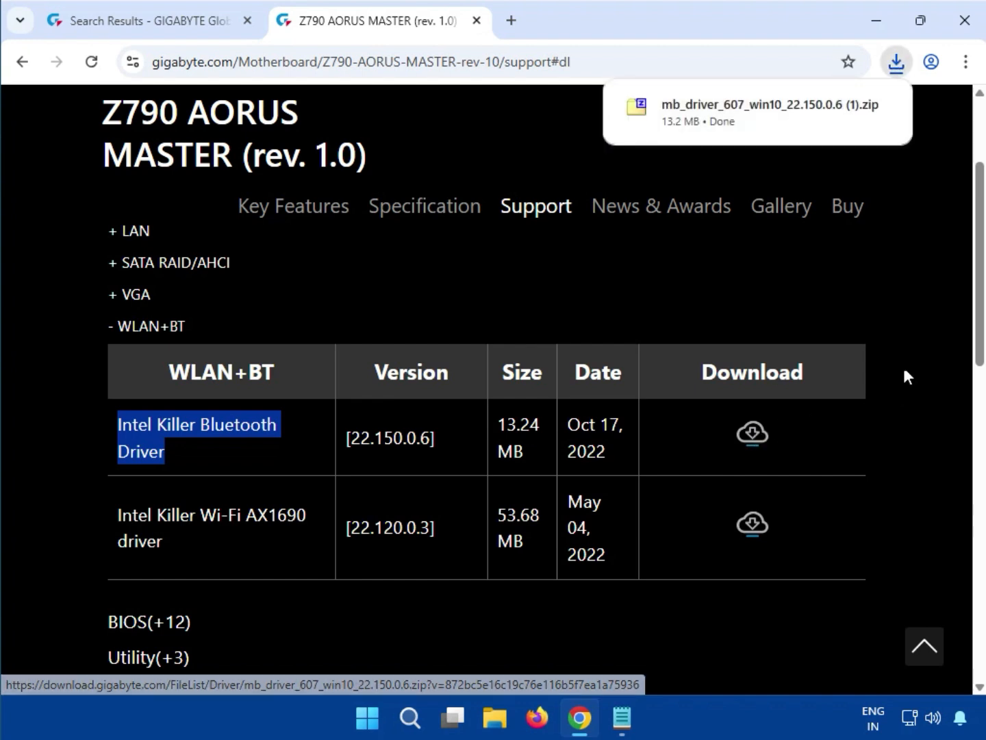
- Open the downloaded Bluetooth driver archive and run mb_driver_607_win10_22.150.0.6.exe with permission to change the device
mouse_move(736, 126)
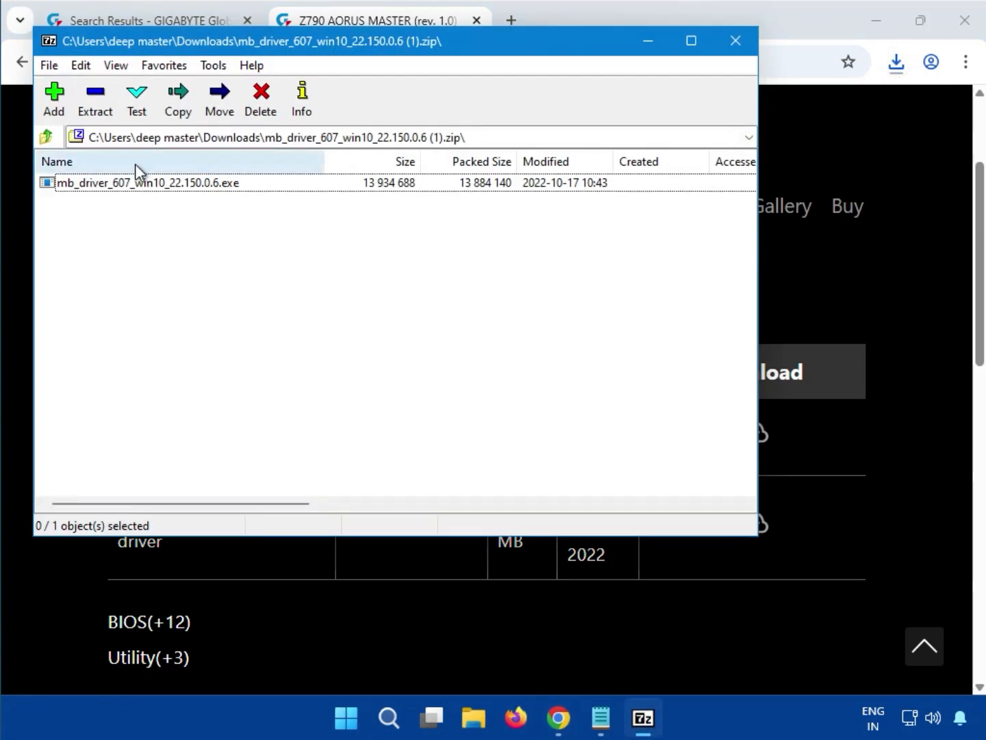
double_click(133, 183)
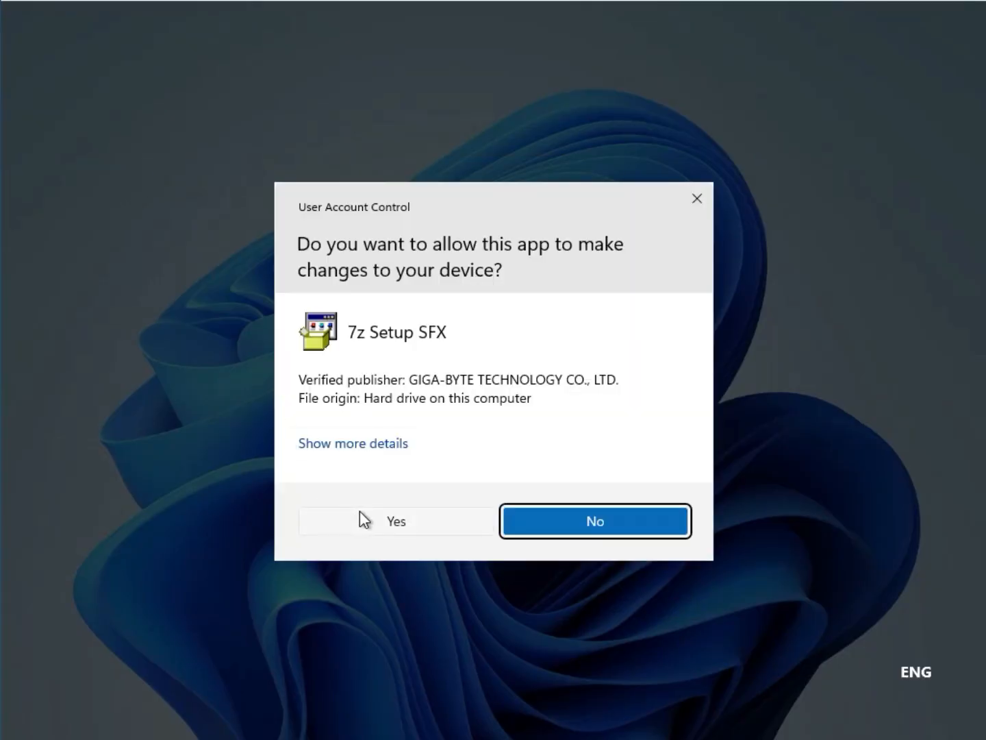
click(371, 519)
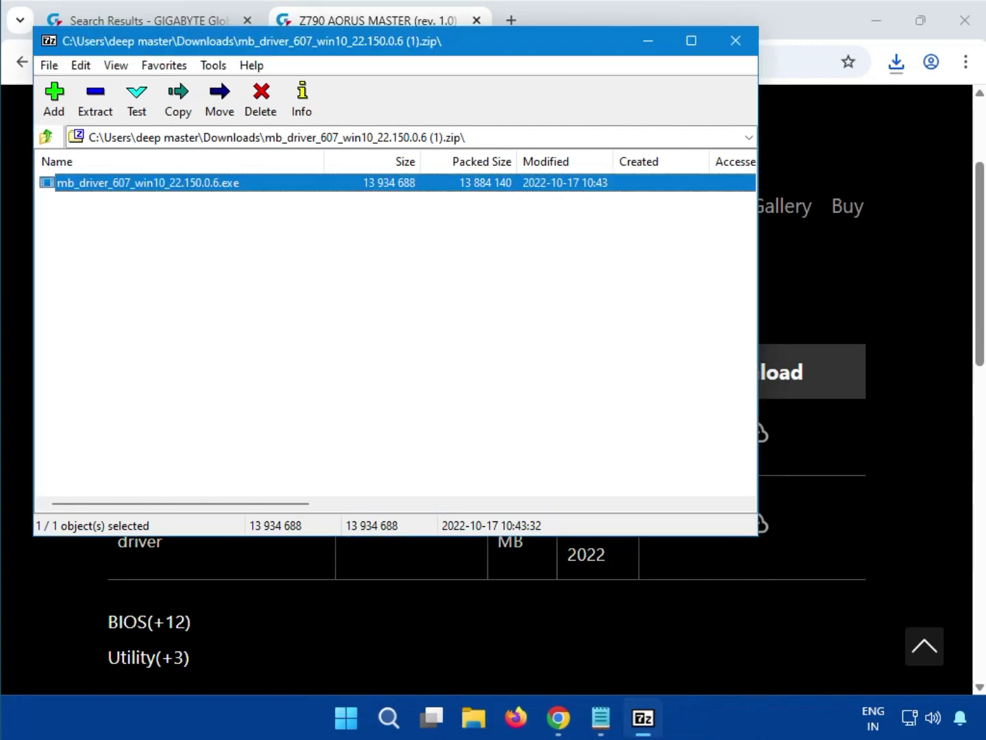
- Close the Bluetooth driver archive and download the Intel Killer Wi-Fi AX1690 driver, version 22.120.0.3, from the WLAN+BT drivers
click(746, 53)
click(121, 331)
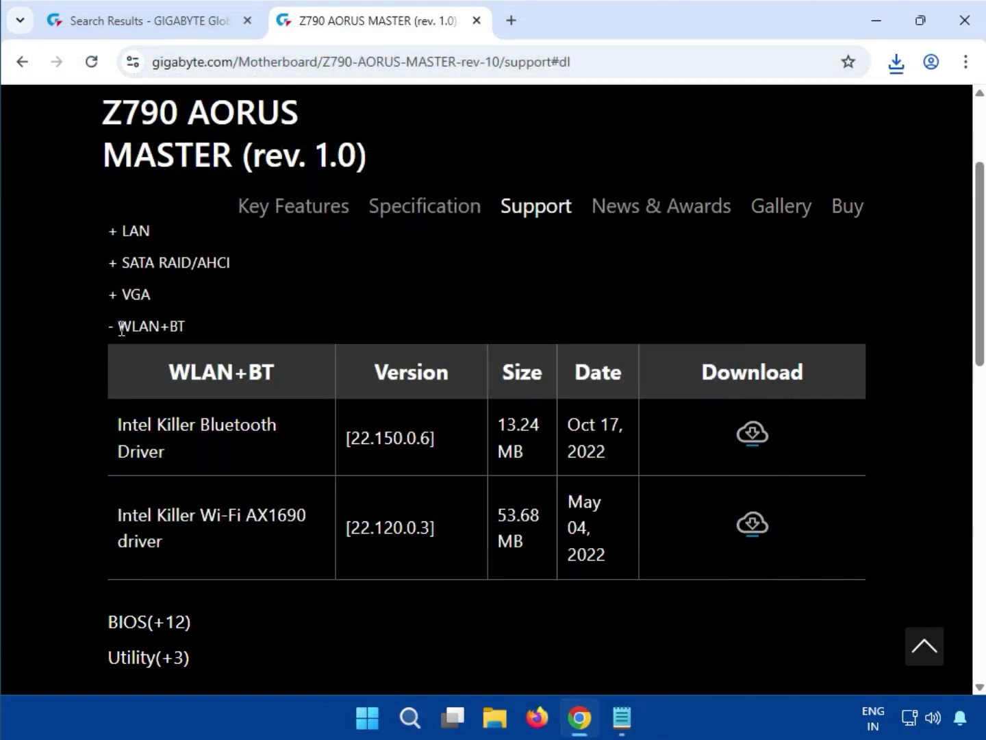
drag(126, 323, 159, 326)
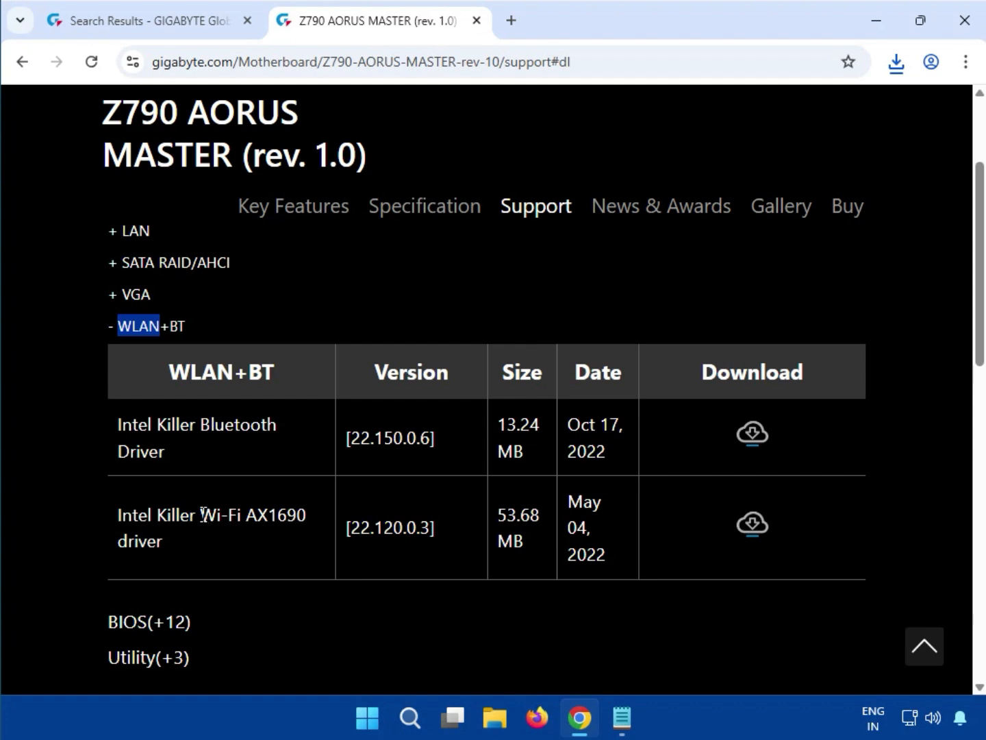
drag(204, 514, 242, 515)
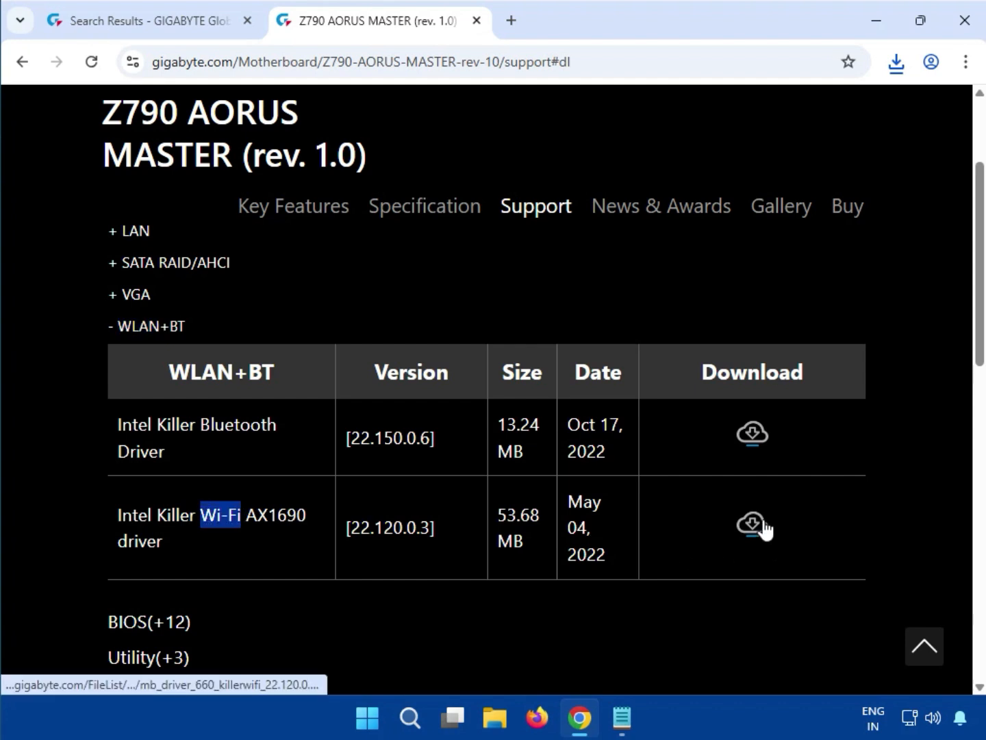
click(763, 522)
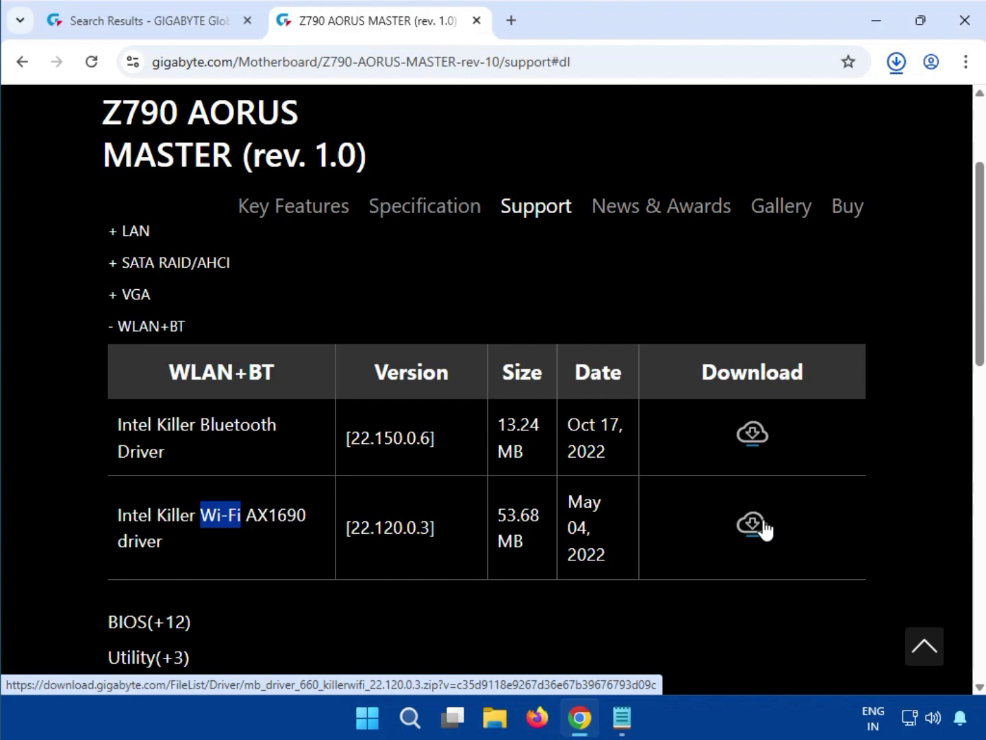
click(754, 524)
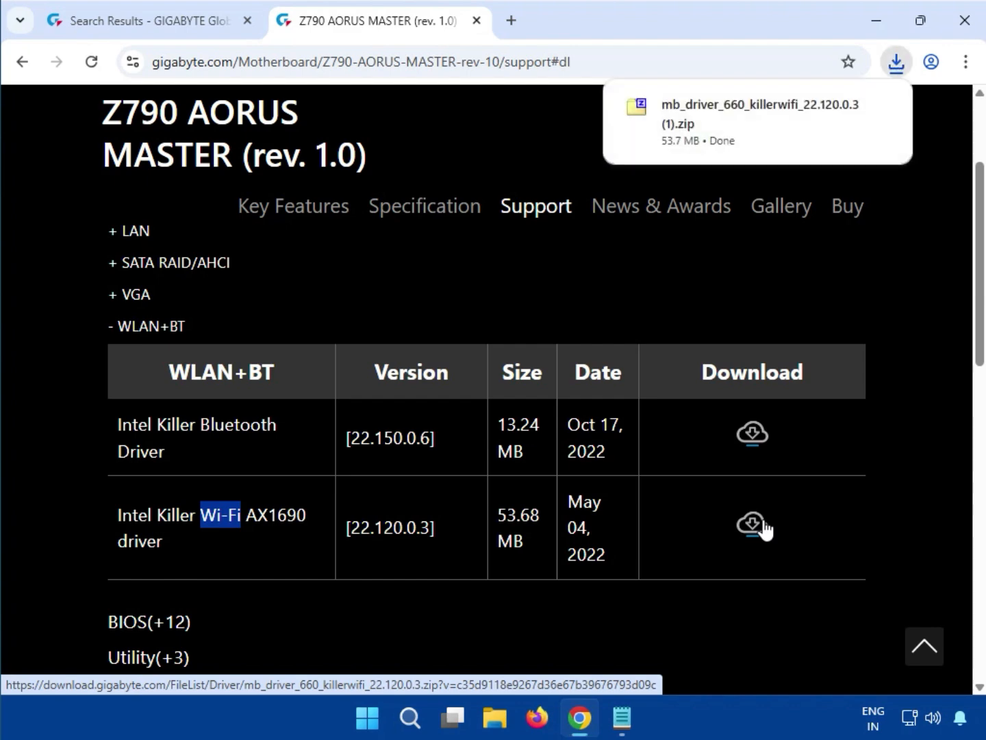
- Run mb_driver_660_killerwifi_22.120.0.3.exe from the downloaded Wi-Fi driver archive with permission to change the device, and close the archive after installation
click(692, 123)
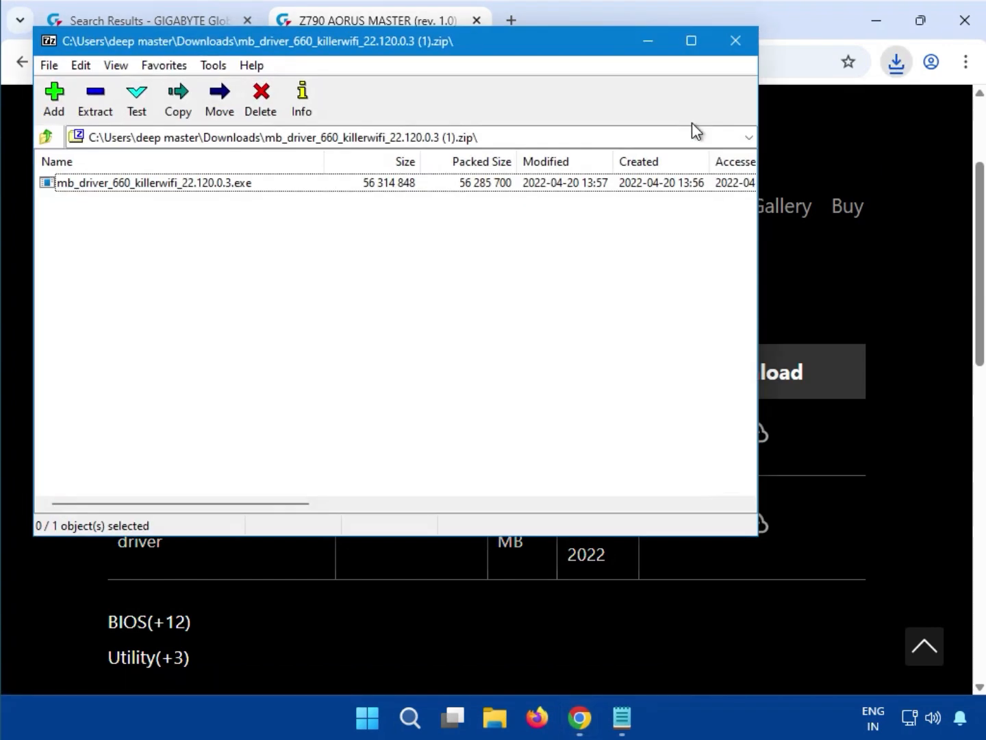
double_click(183, 192)
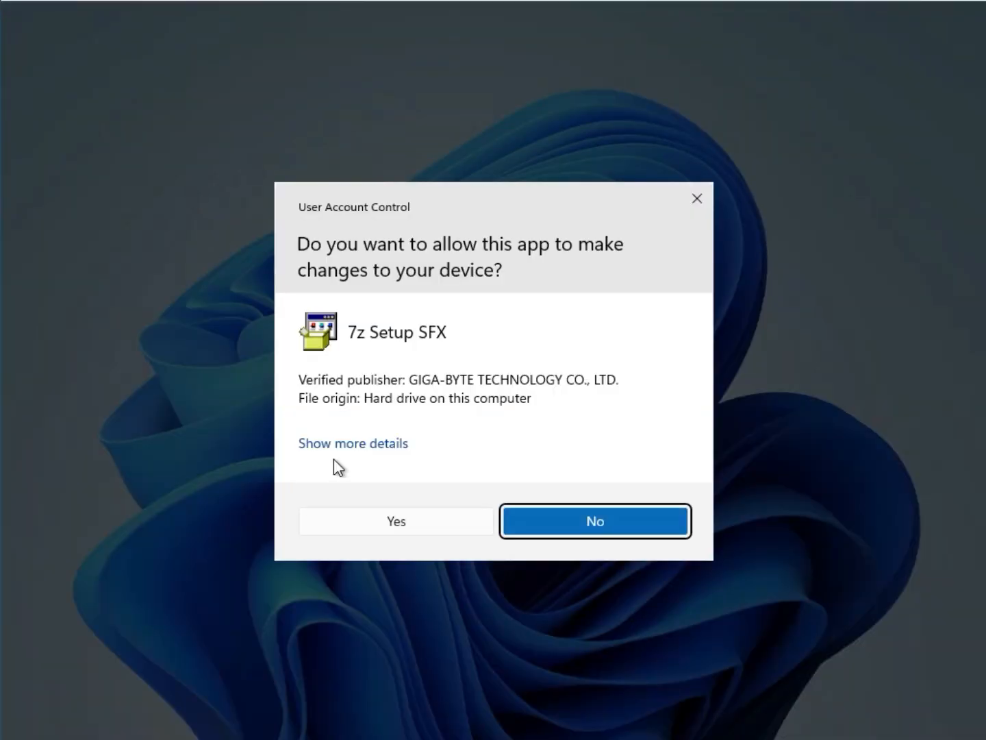
click(373, 523)
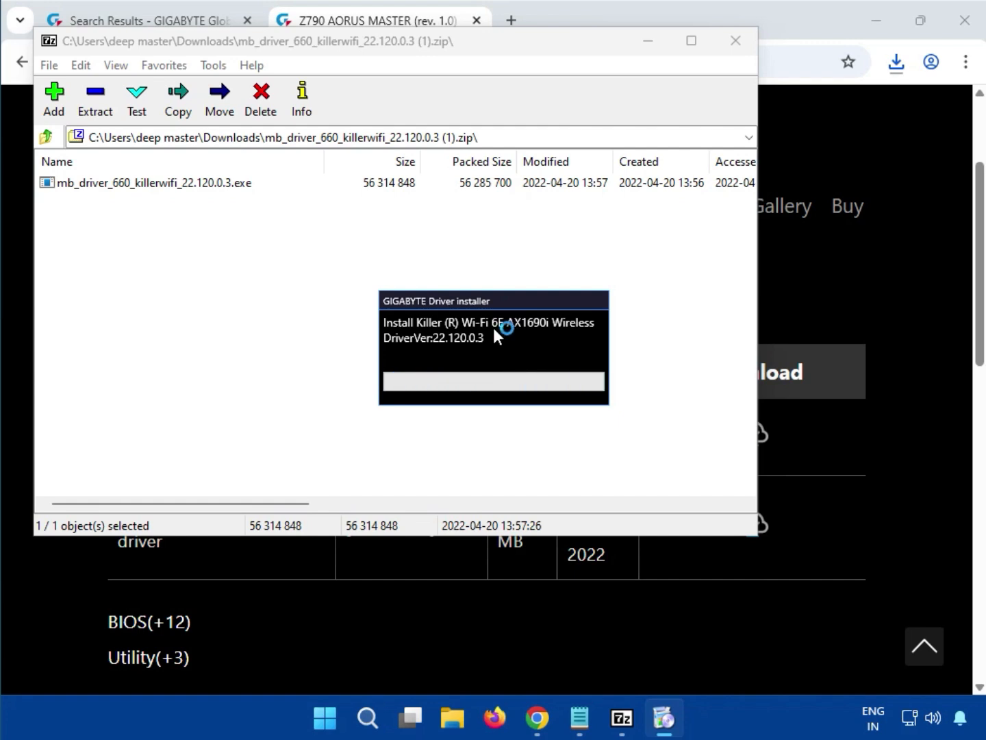
mouse_move(622, 718)
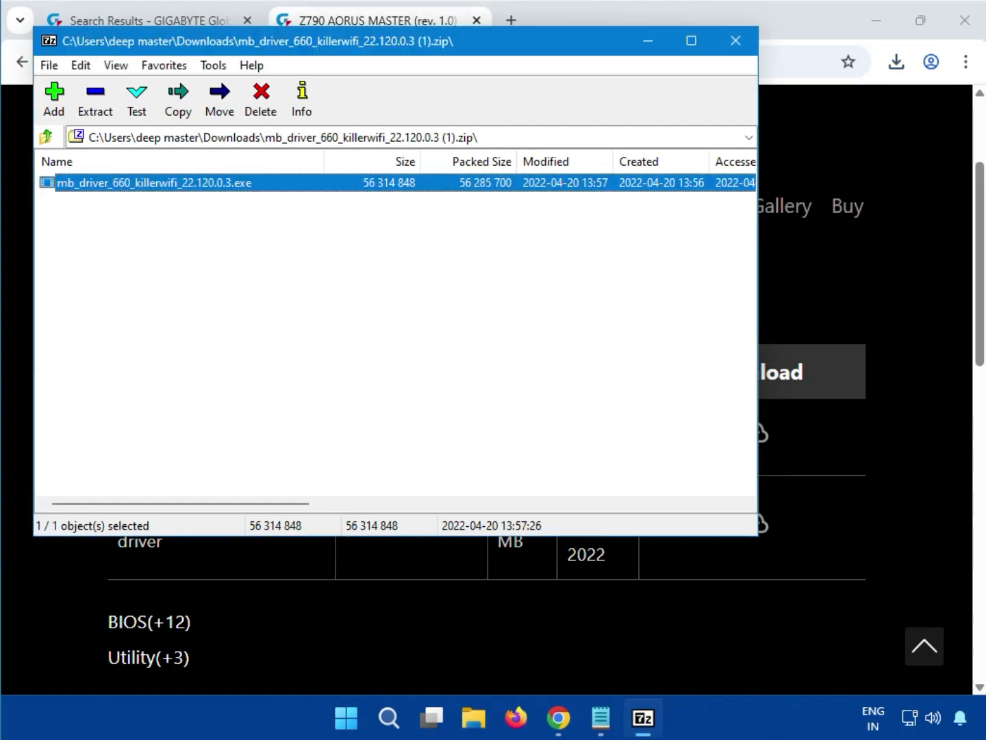
click(737, 36)
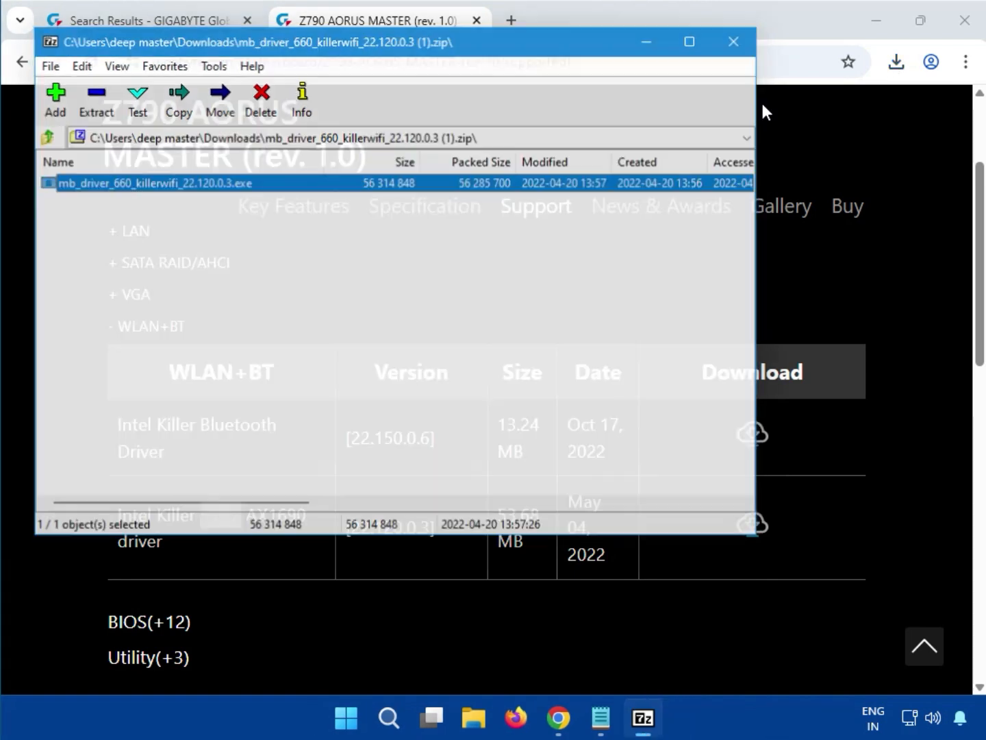